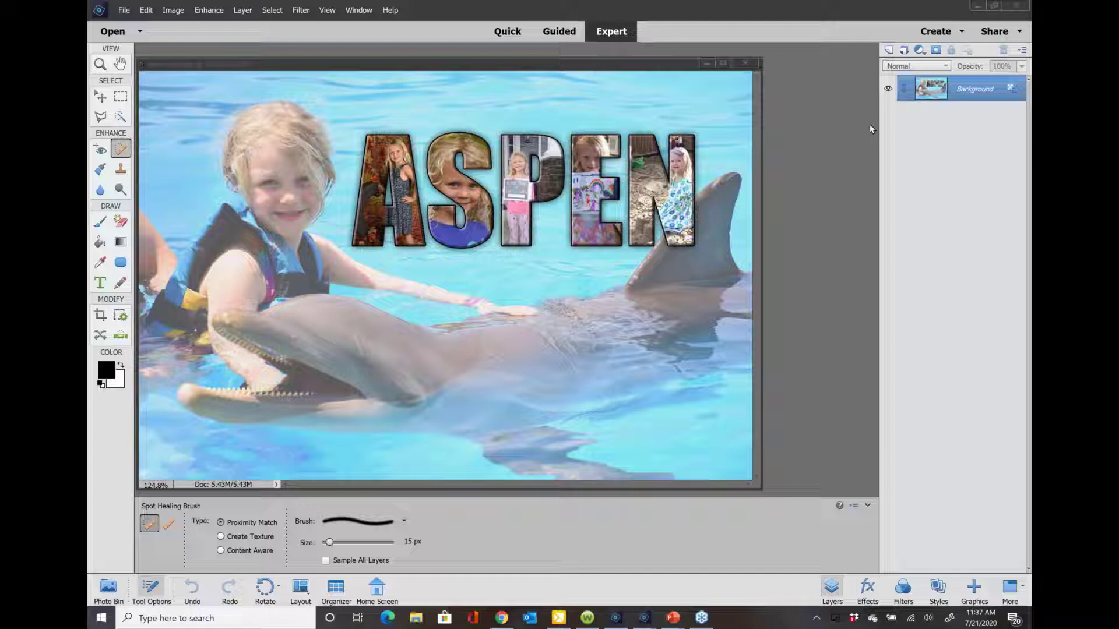
- Close the finished example image and open the original aspen photo from the 05fun-project folder
{"action": "left_click", "coordinate": [745, 63]}
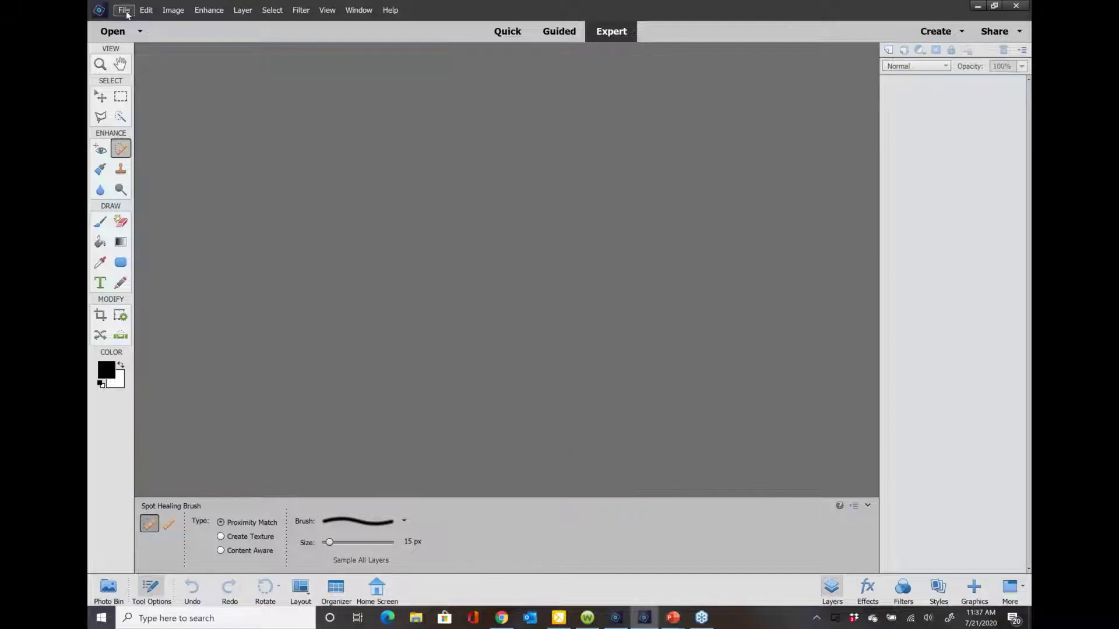
{"action": "left_click", "coordinate": [124, 10]}
{"action": "left_click", "coordinate": [134, 35]}
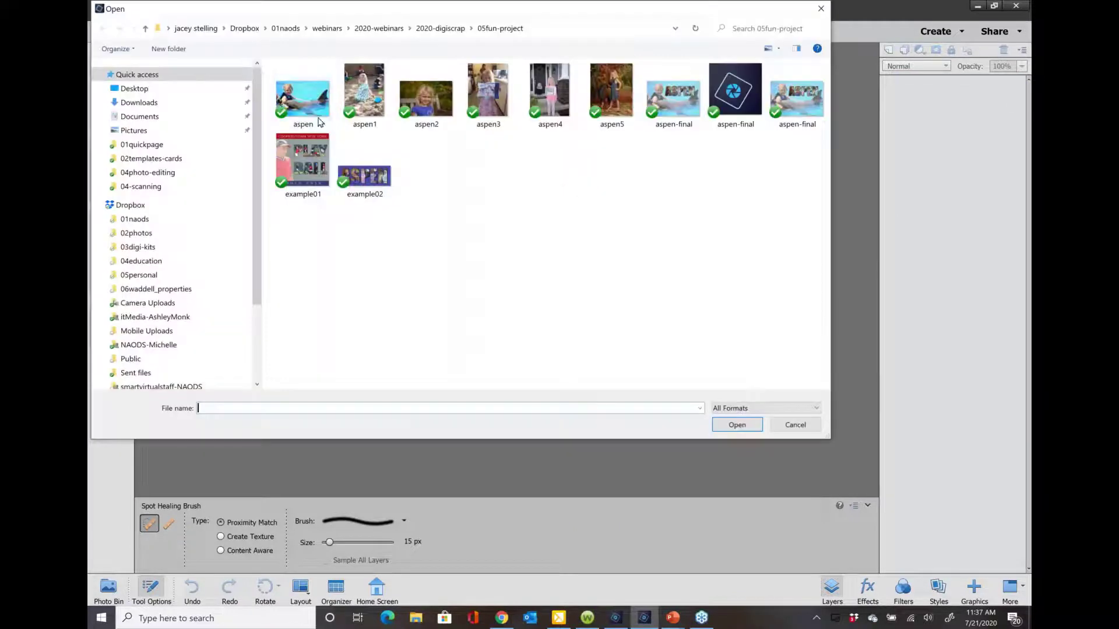
{"action": "left_click", "coordinate": [297, 98]}
{"action": "double_click", "coordinate": [297, 97]}
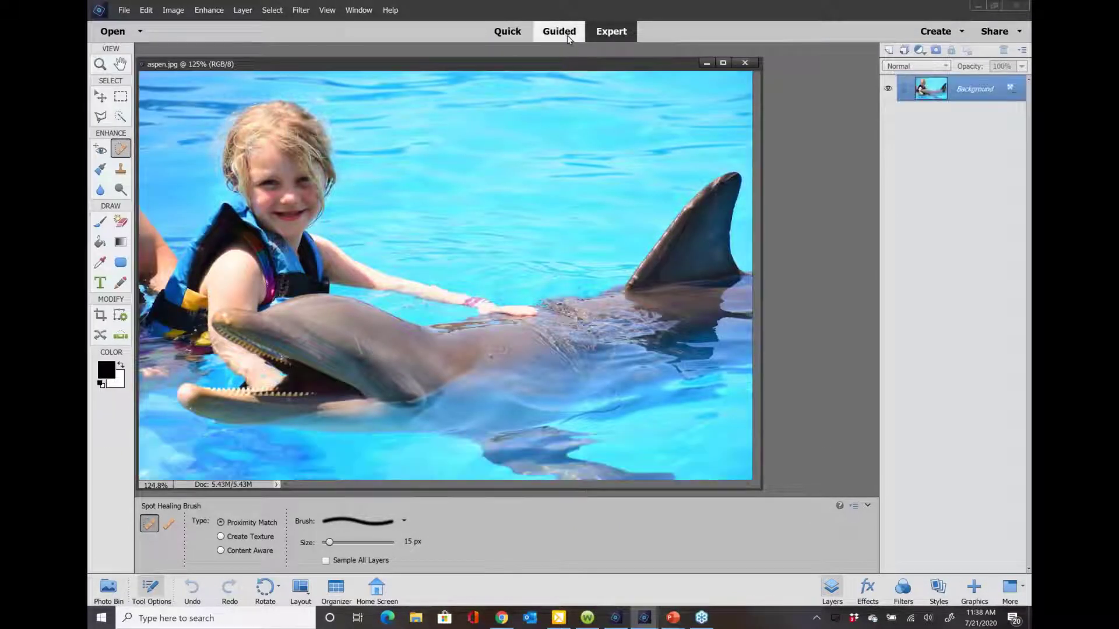
- Switch to Guided mode and start the Multi-Photo Text edit from the Fun Edits collection
{"action": "left_click", "coordinate": [565, 33]}
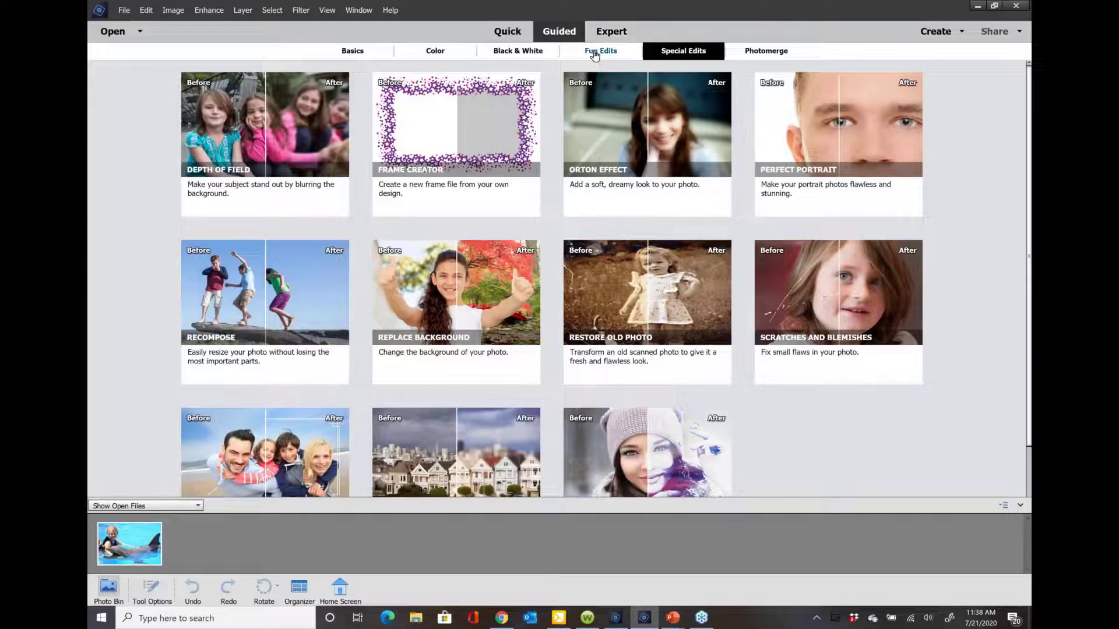
{"action": "left_click", "coordinate": [595, 53]}
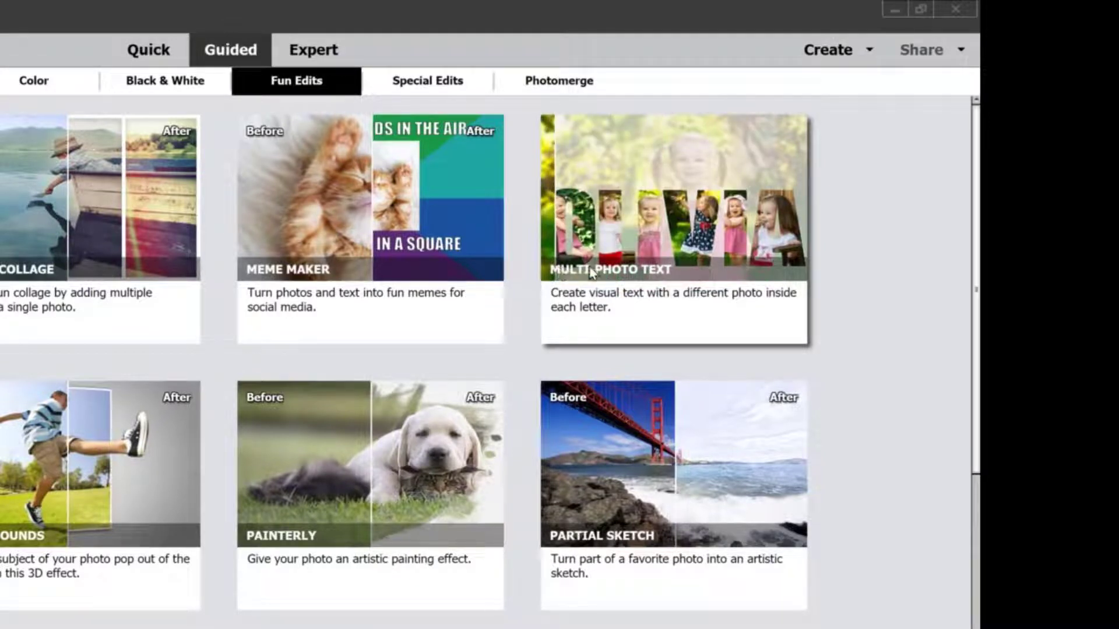
{"action": "left_click", "coordinate": [676, 204]}
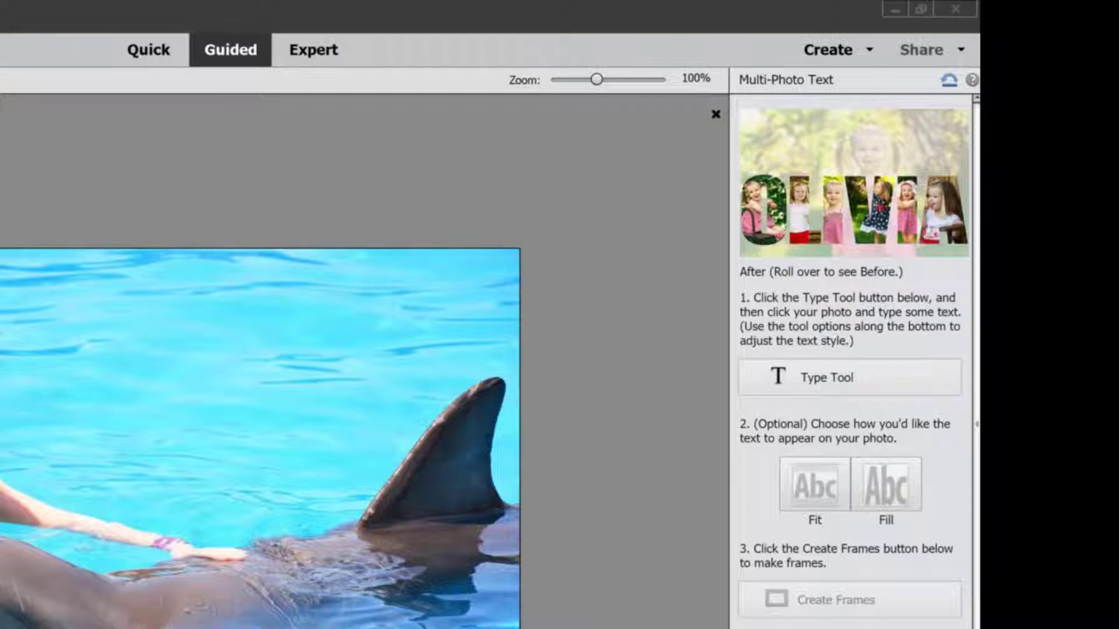
- Add the text "ASPEN" to the photo with the Type Tool and commit it
{"action": "left_click", "coordinate": [835, 377]}
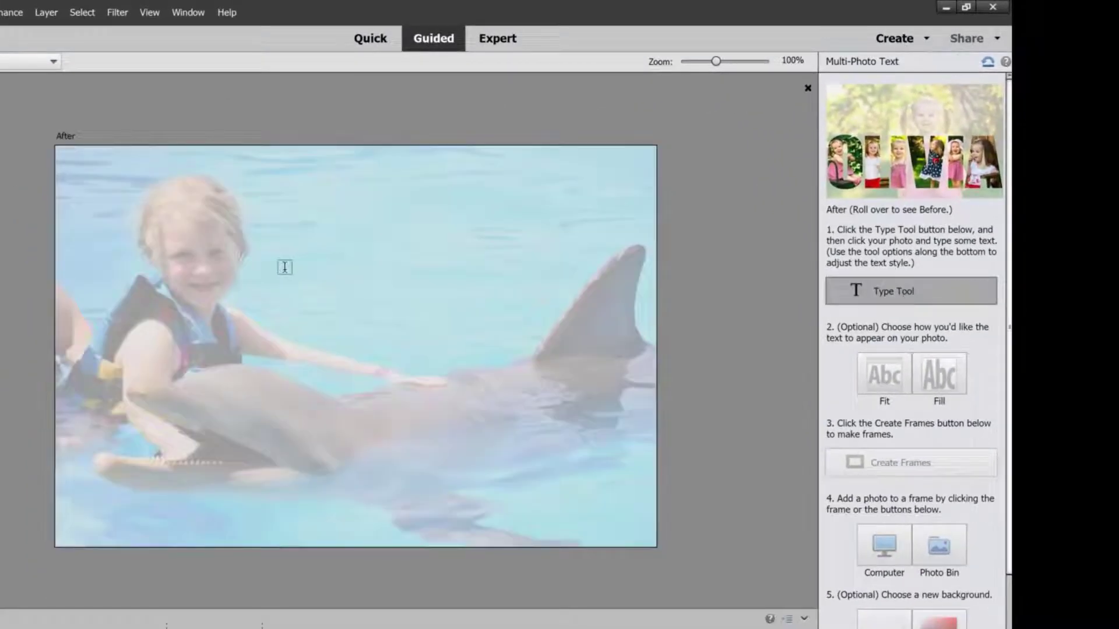
{"action": "left_click", "coordinate": [285, 267]}
{"action": "type", "text": "ASP"}
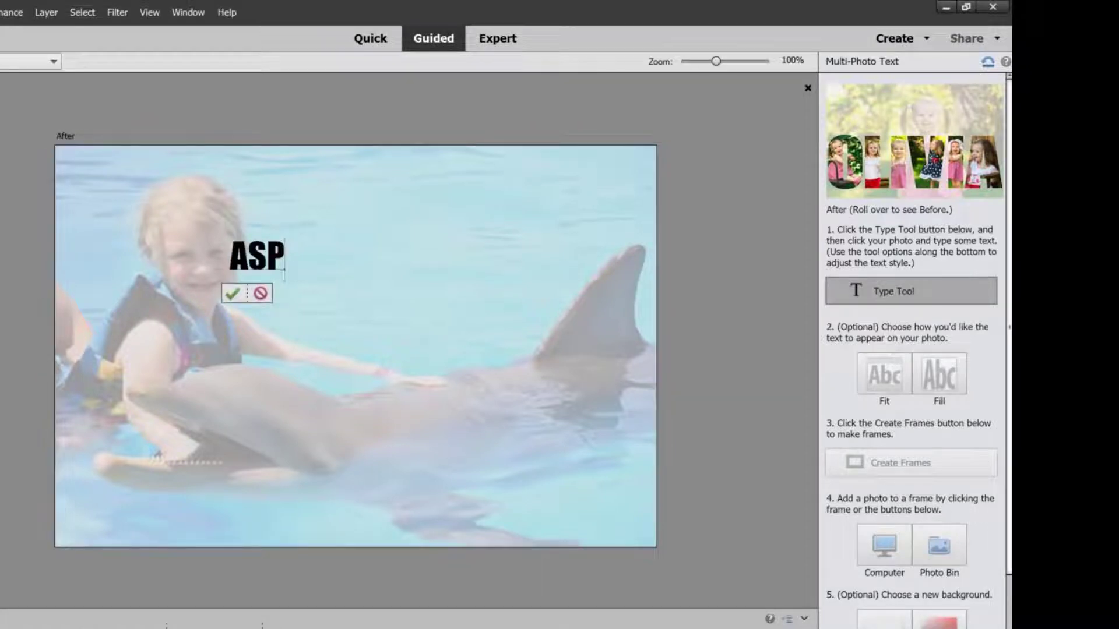
{"action": "type", "text": "EN"}
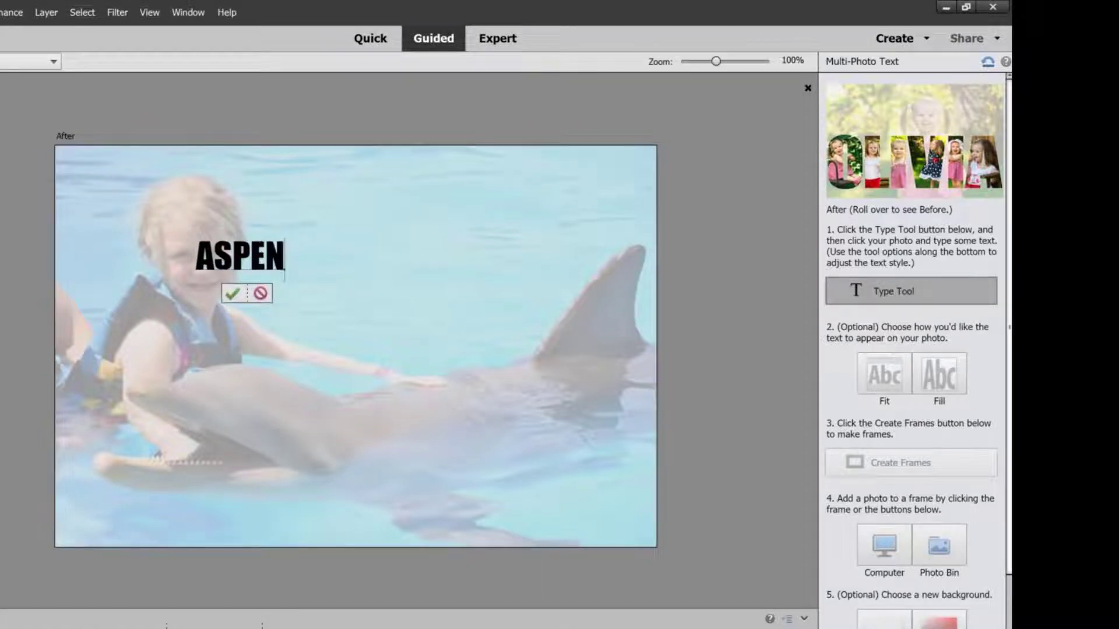
{"action": "left_click", "coordinate": [234, 293]}
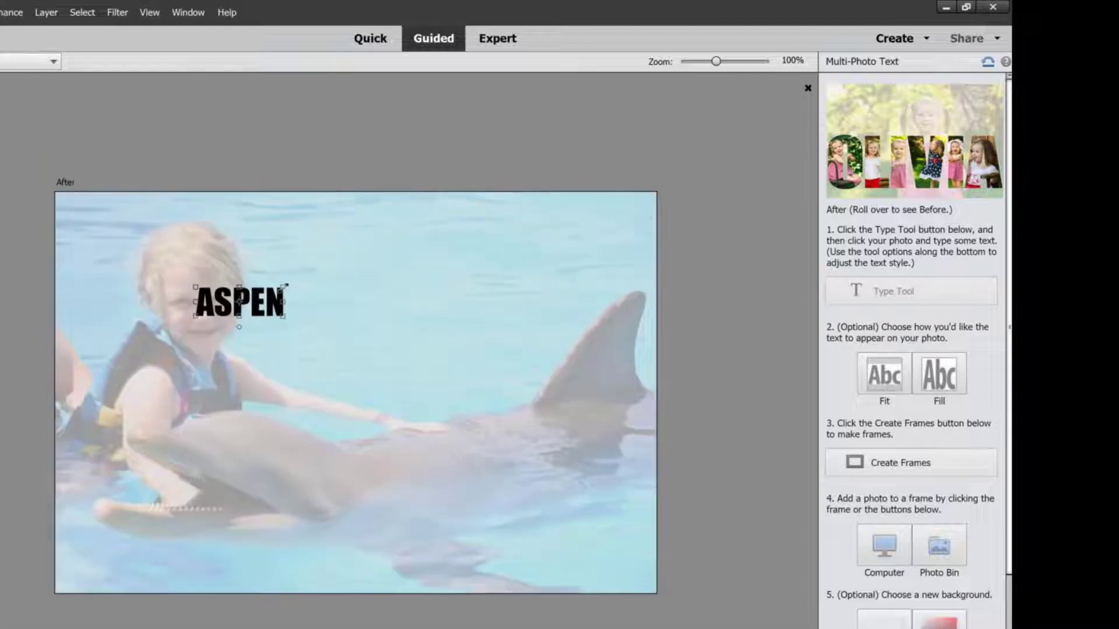
- Enlarge the ASPEN text and place it in the photo's upper right, beside the girl's head and above the dolphin
{"action": "left_click_drag", "start_coordinate": [284, 287], "coordinate": [540, 222]}
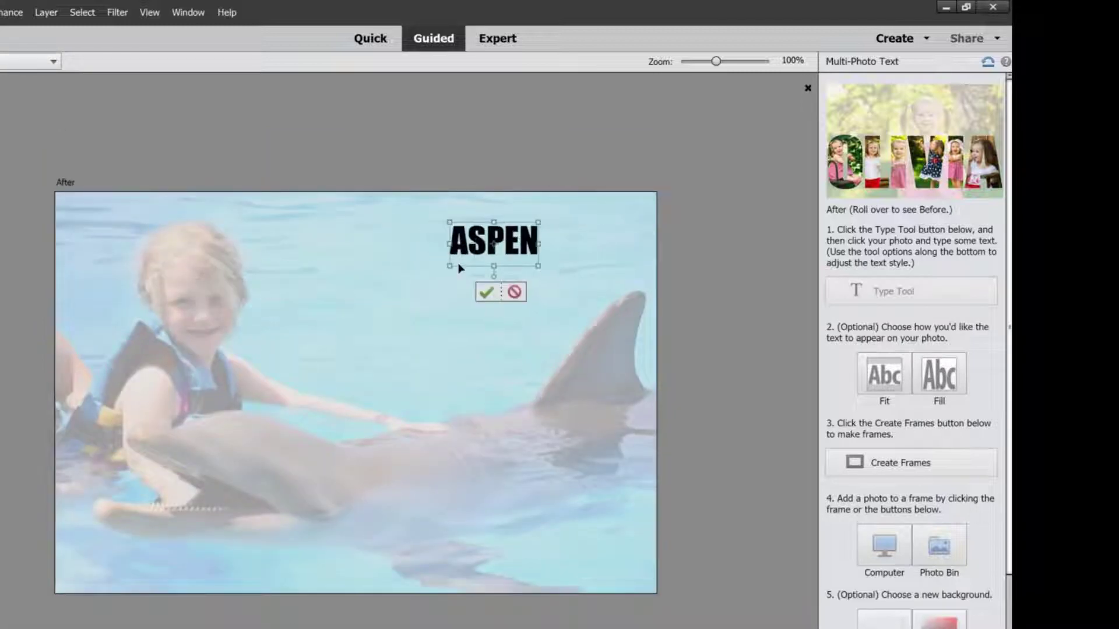
{"action": "left_click_drag", "start_coordinate": [446, 267], "coordinate": [137, 419]}
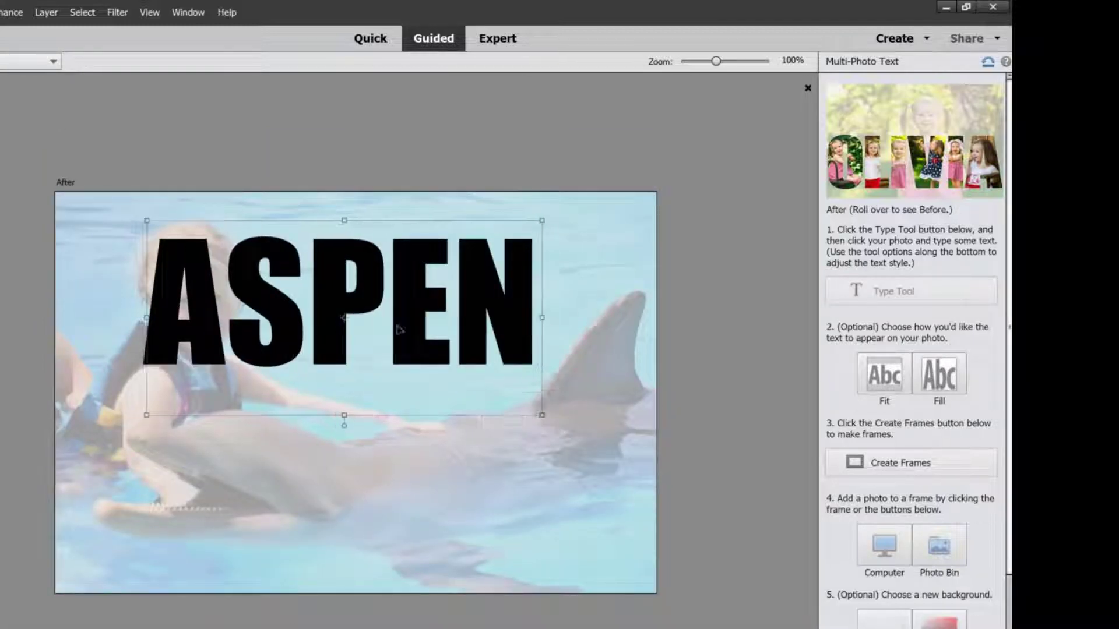
{"action": "left_click_drag", "start_coordinate": [284, 349], "coordinate": [399, 345]}
{"action": "left_click", "coordinate": [596, 416]}
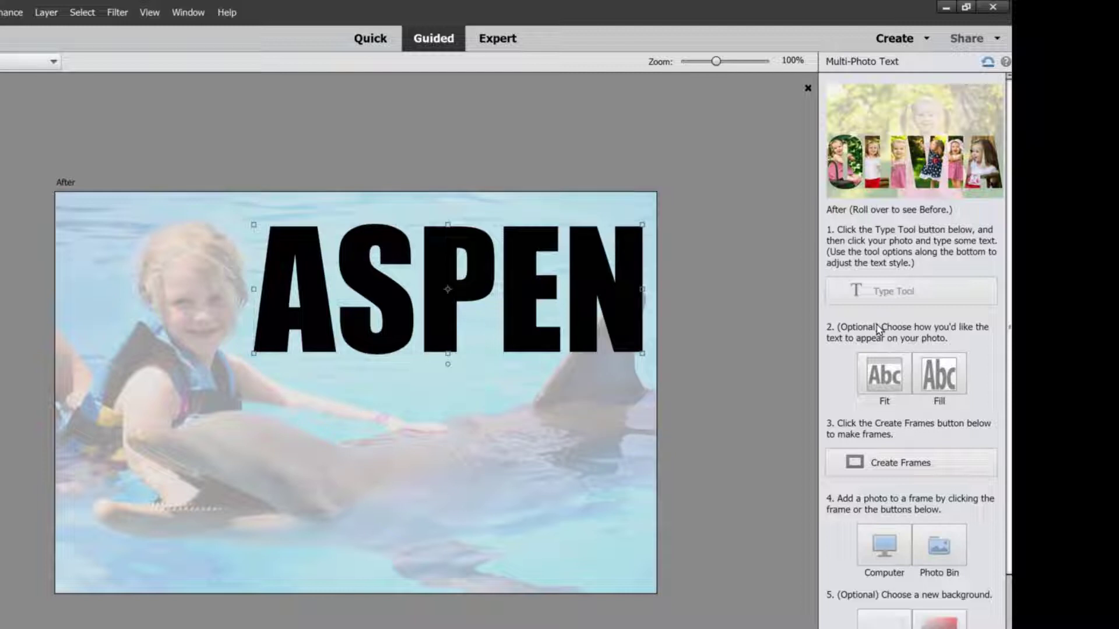
- Create photo frames from the letters and place the aspen1 photo in the letter A
{"action": "left_click", "coordinate": [907, 465]}
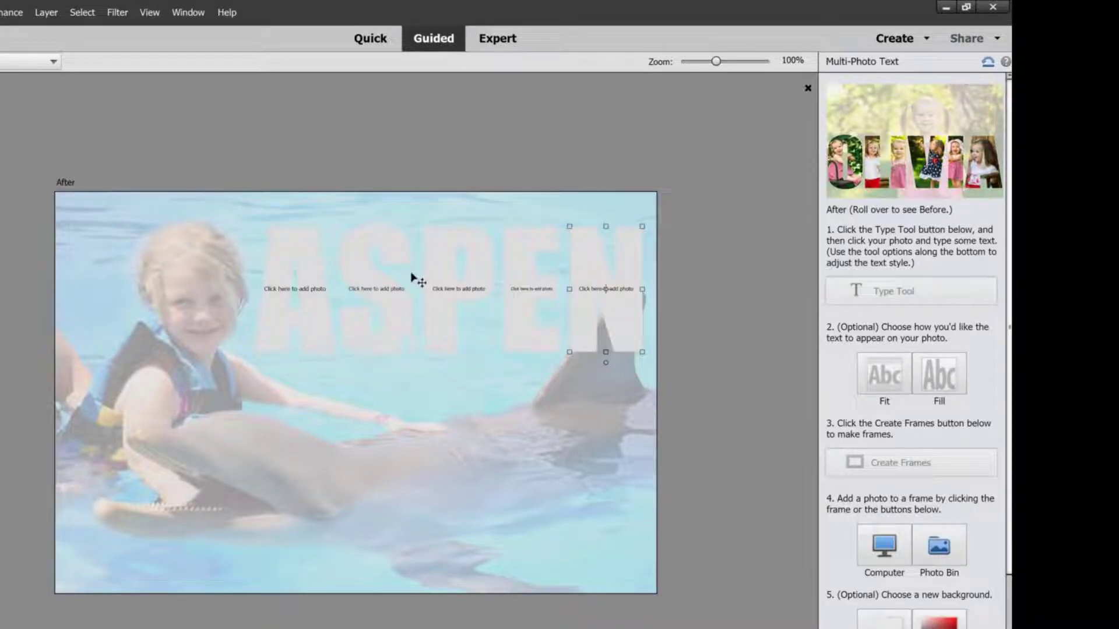
{"action": "scroll", "coordinate": [449, 243], "scroll_direction": "up", "scroll_amount": 1}
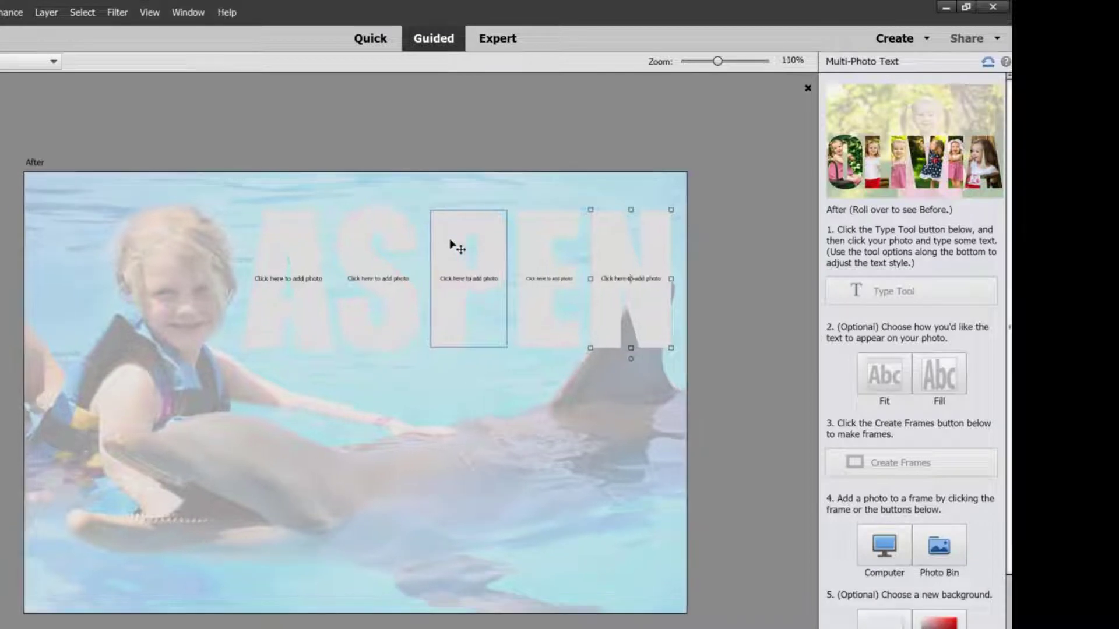
{"action": "scroll", "coordinate": [450, 244], "scroll_direction": "up", "scroll_amount": 3}
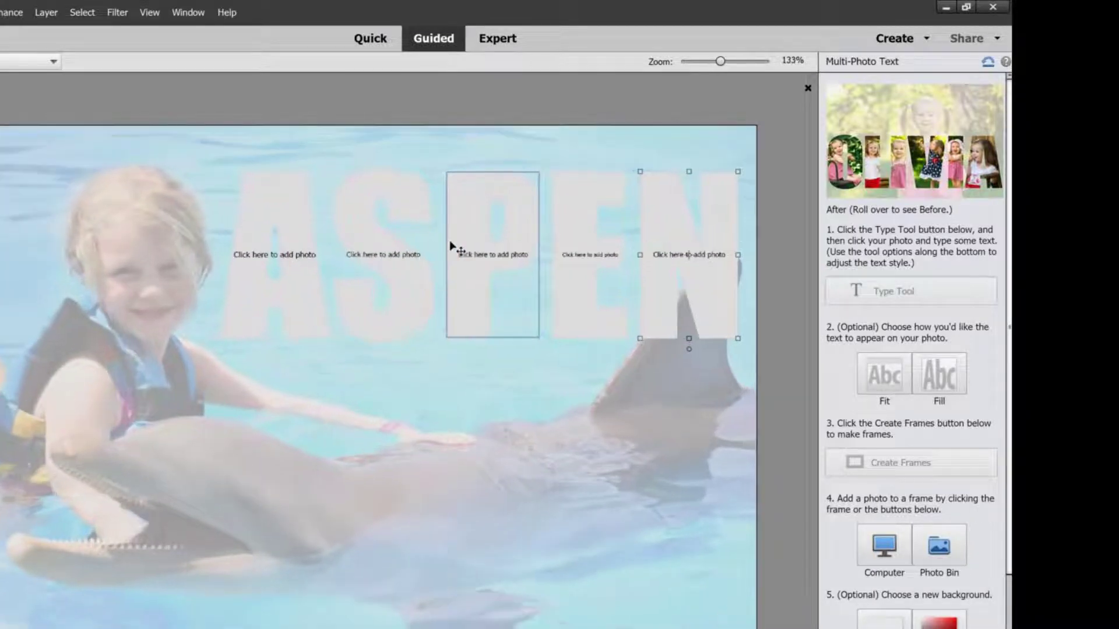
{"action": "scroll", "coordinate": [449, 240], "scroll_direction": "up", "scroll_amount": 1}
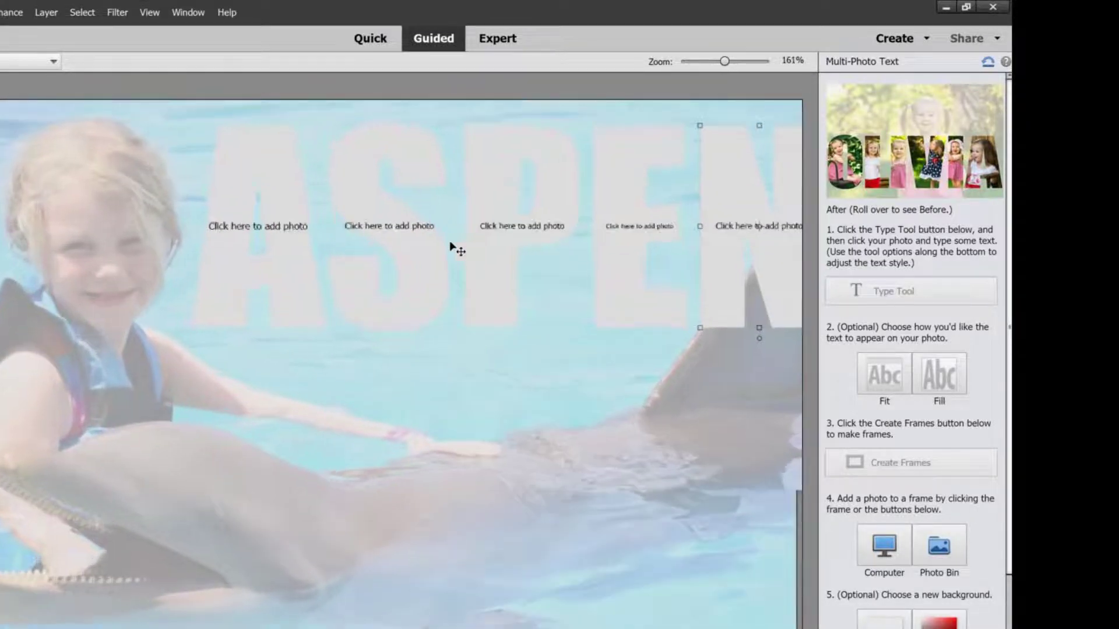
{"action": "scroll", "coordinate": [226, 233], "scroll_direction": "up", "scroll_amount": 1}
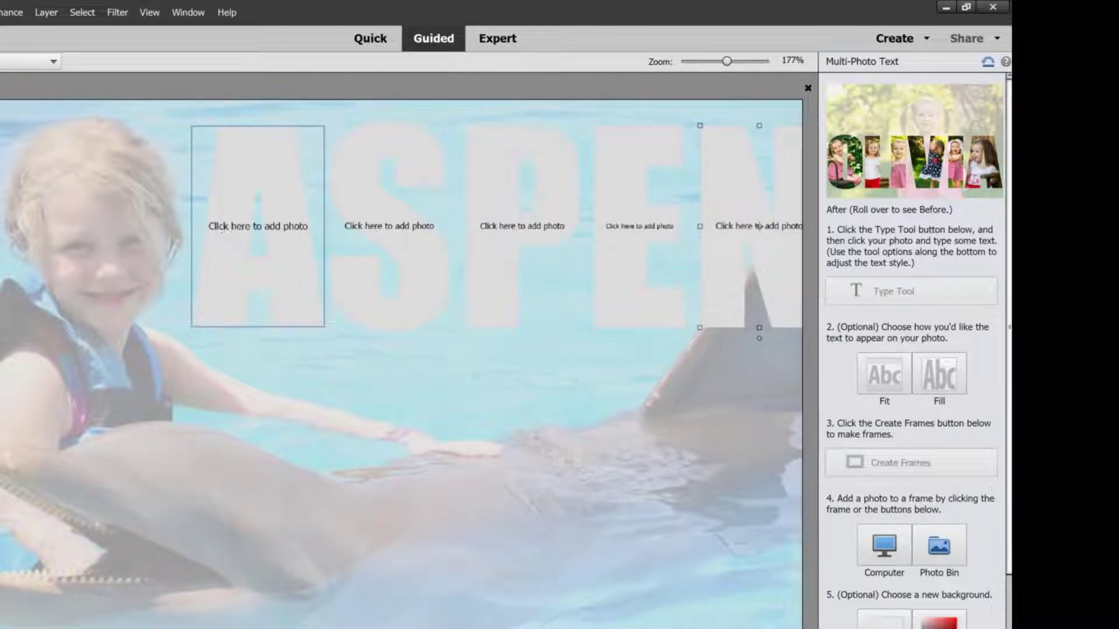
{"action": "left_click", "coordinate": [226, 233]}
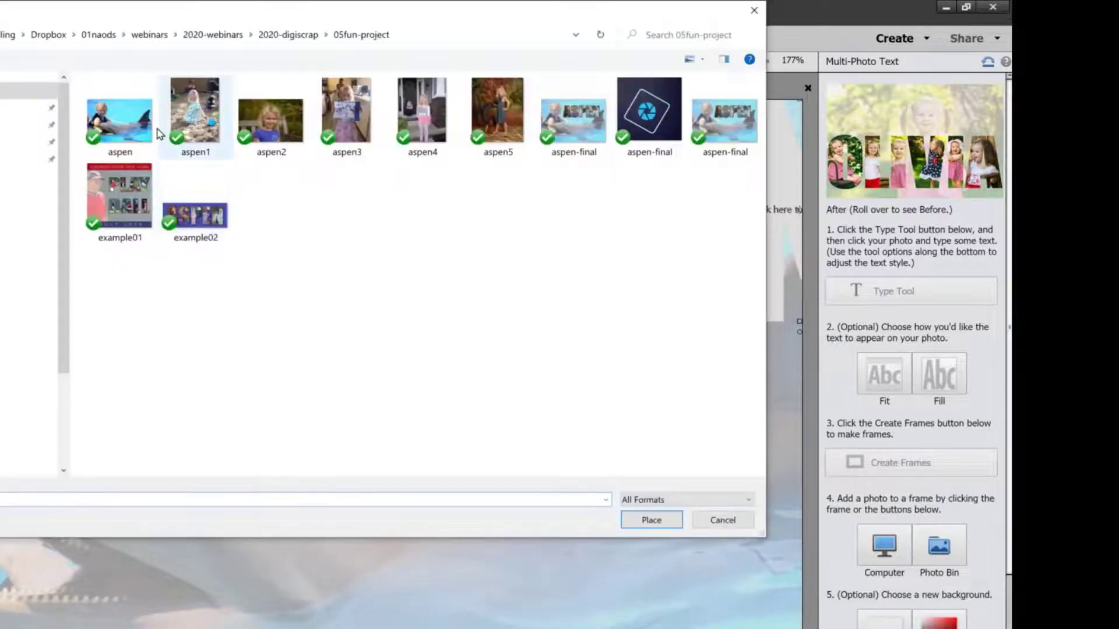
{"action": "left_click", "coordinate": [201, 124]}
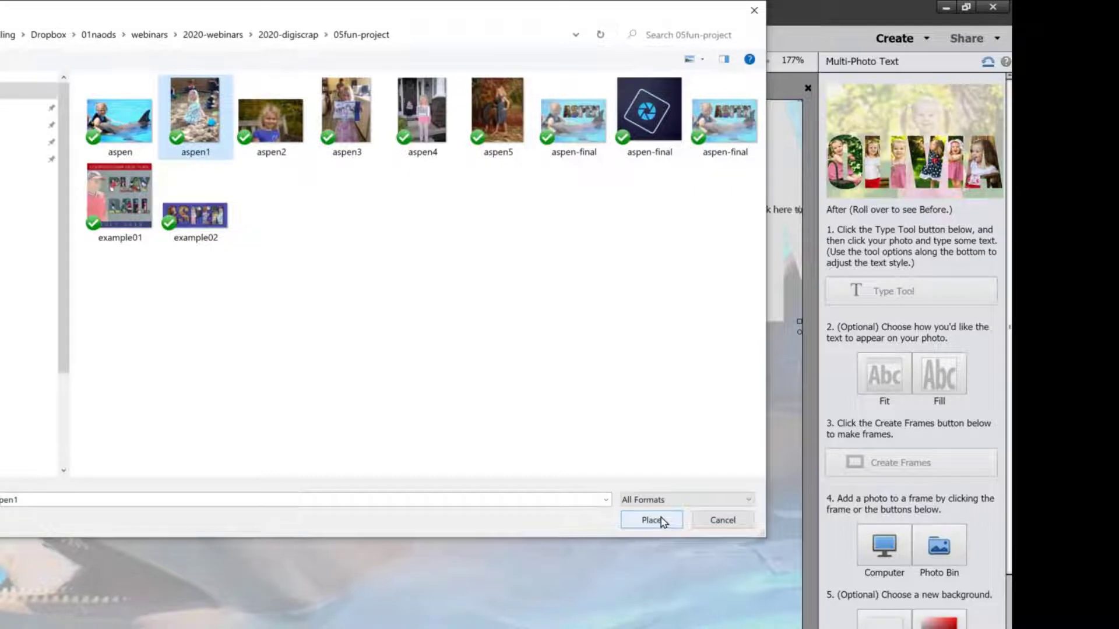
{"action": "left_click", "coordinate": [652, 520]}
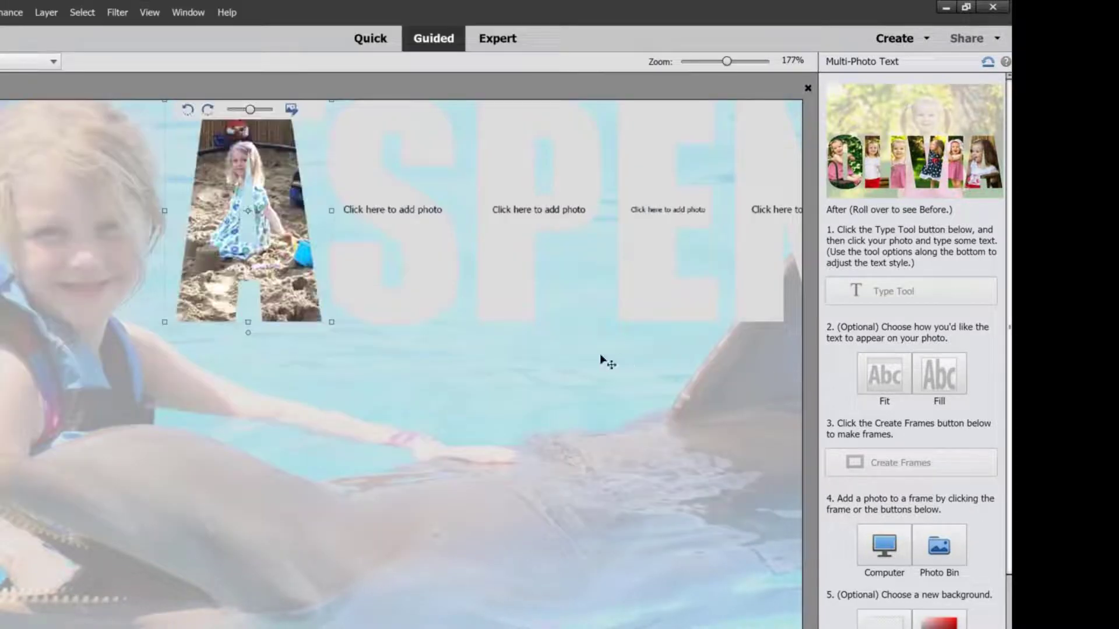
- Enlarge the photo inside the letter A slightly and shift it left so the girl's face sits in the left stroke
{"action": "left_click_drag", "start_coordinate": [599, 356], "coordinate": [460, 496]}
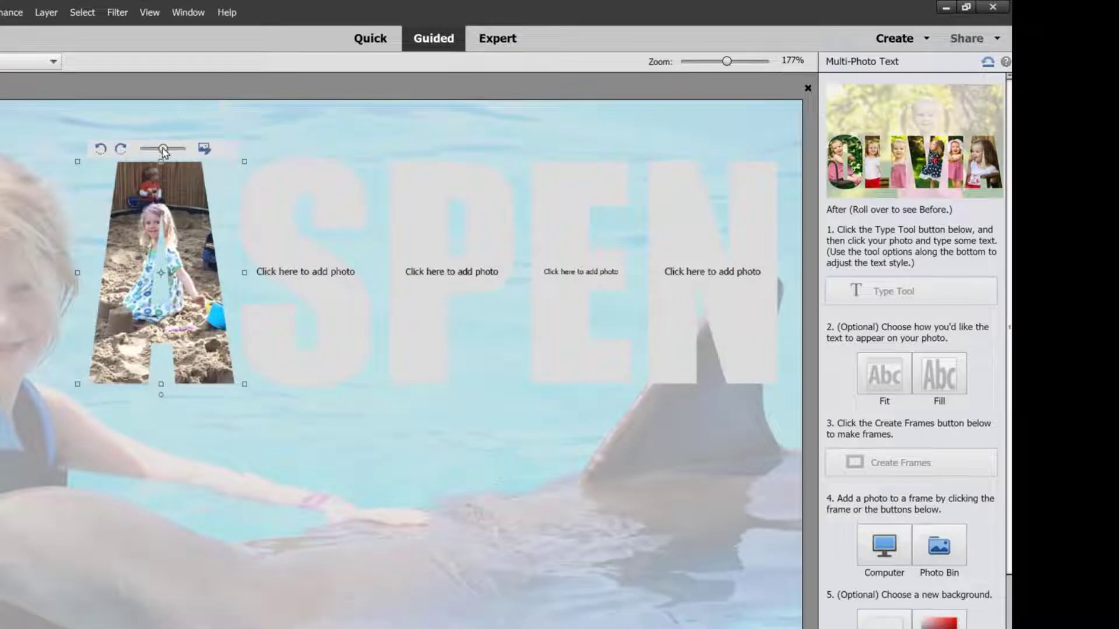
{"action": "left_click_drag", "start_coordinate": [166, 152], "coordinate": [168, 151]}
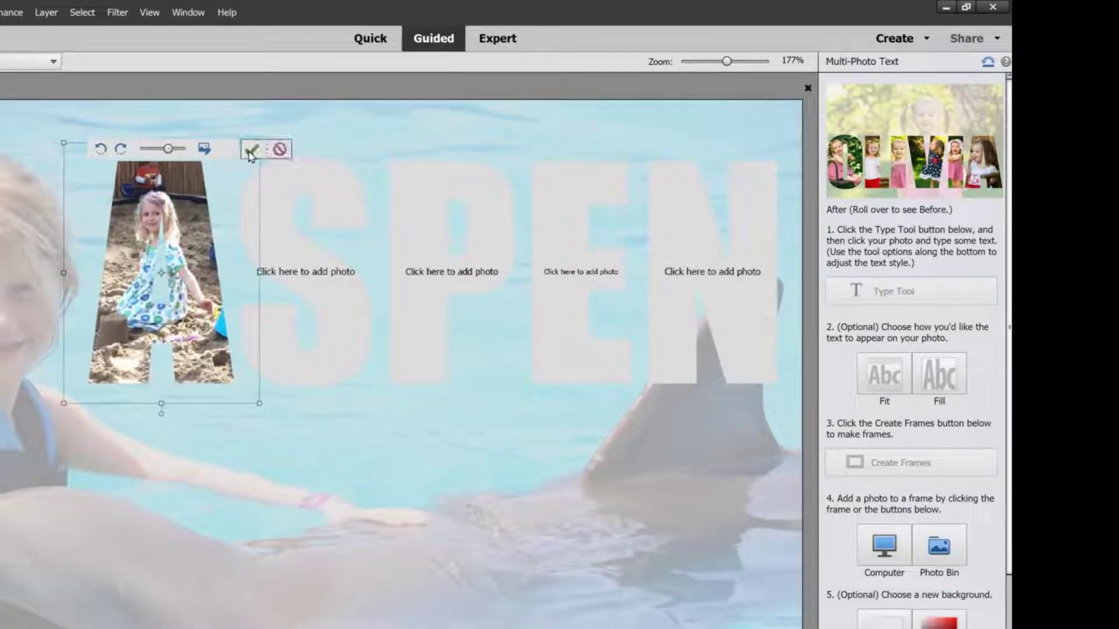
{"action": "left_click", "coordinate": [251, 150]}
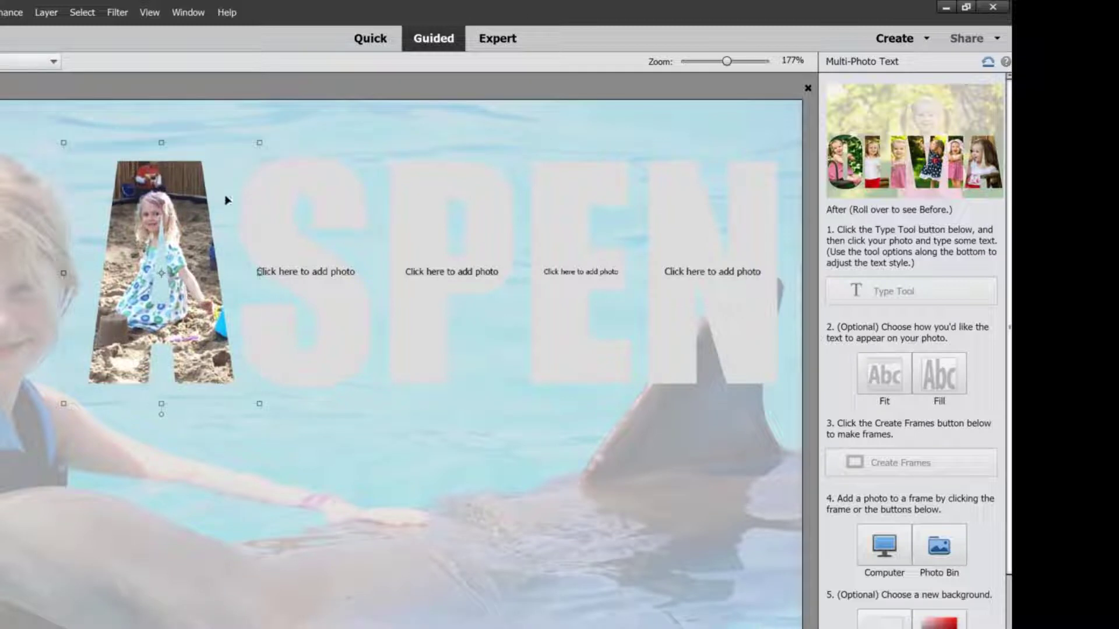
{"action": "left_click_drag", "start_coordinate": [197, 208], "coordinate": [183, 212]}
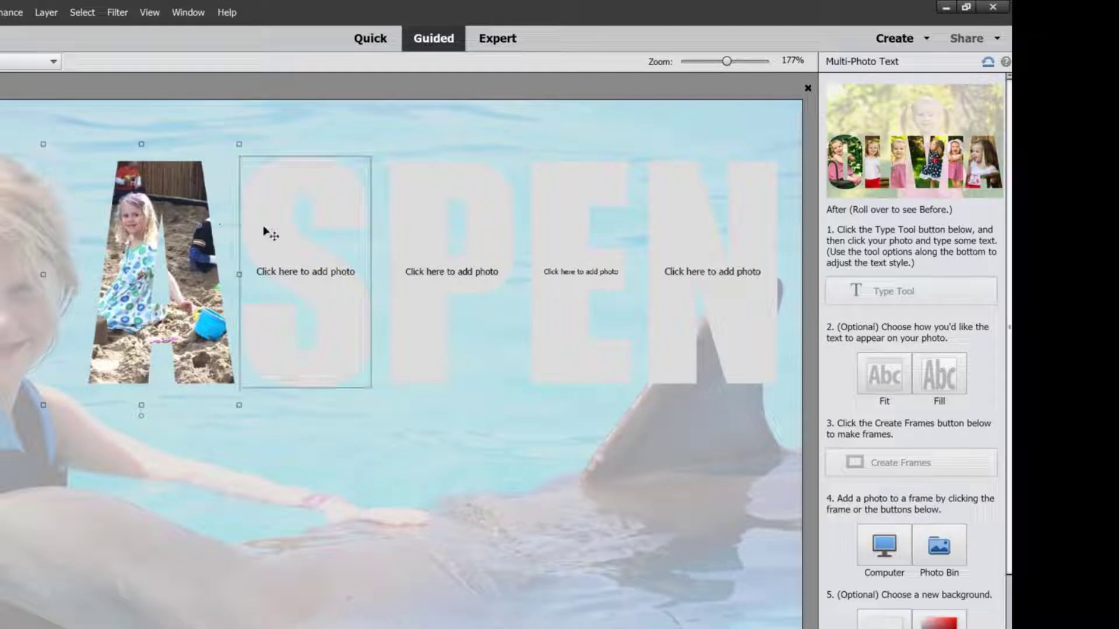
- Place the aspen2 photo in the letter S and enlarge it slightly within the frame
{"action": "left_click", "coordinate": [292, 278]}
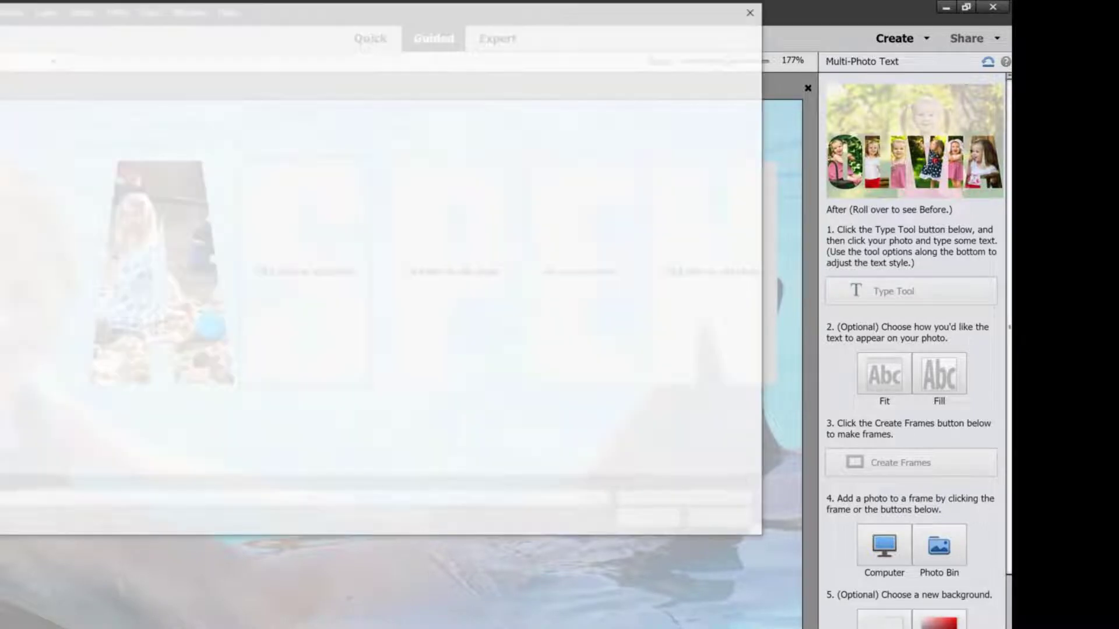
{"action": "left_click", "coordinate": [271, 117]}
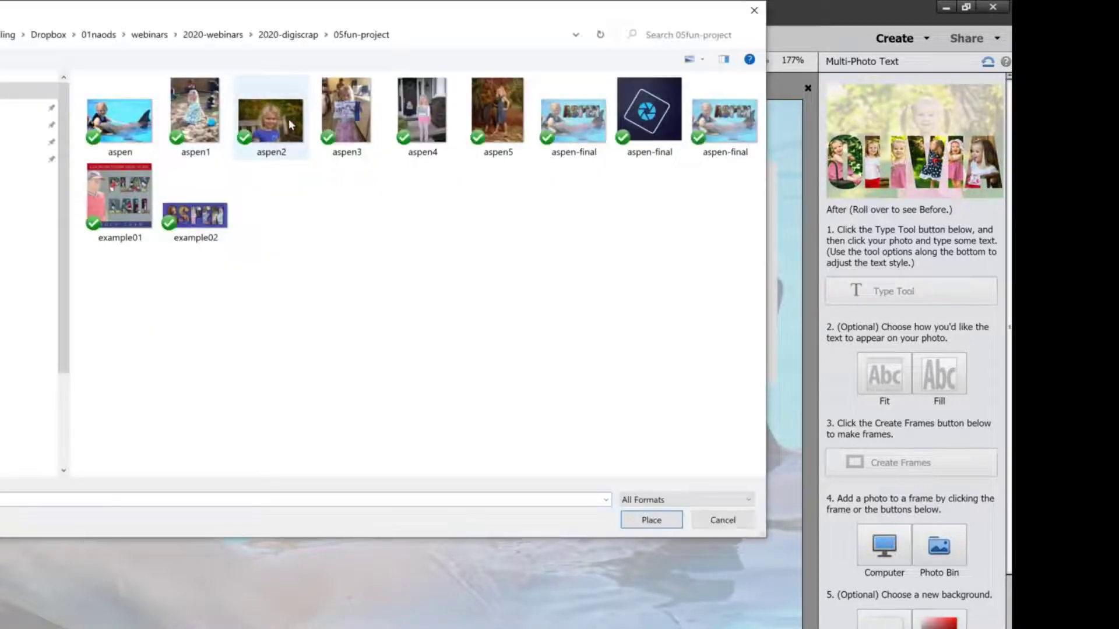
{"action": "left_click", "coordinate": [652, 520]}
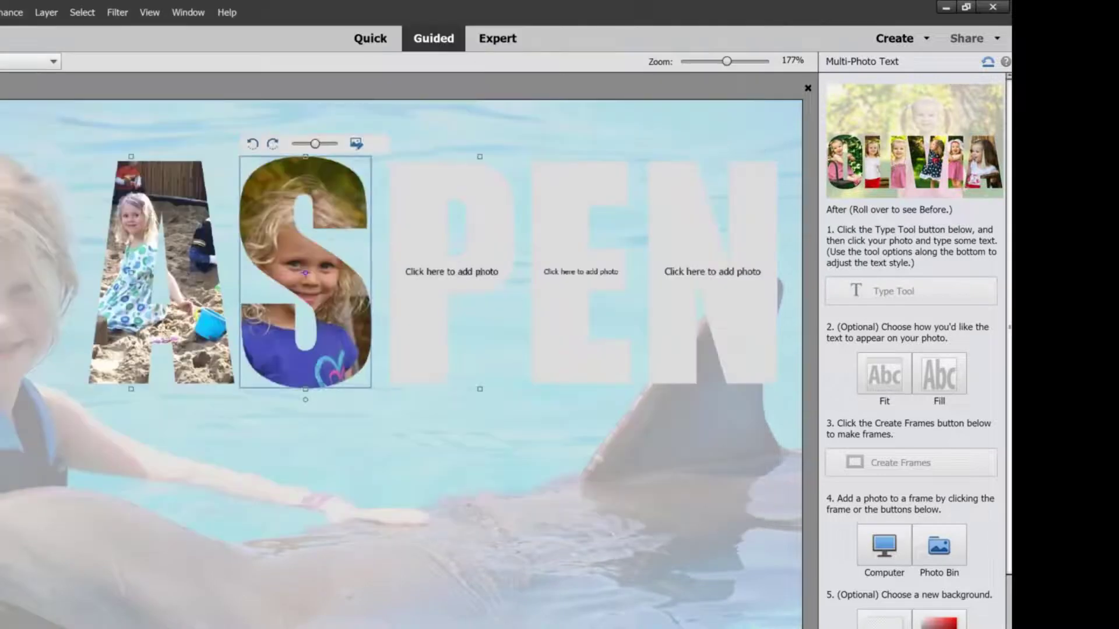
{"action": "left_click_drag", "start_coordinate": [316, 144], "coordinate": [321, 145]}
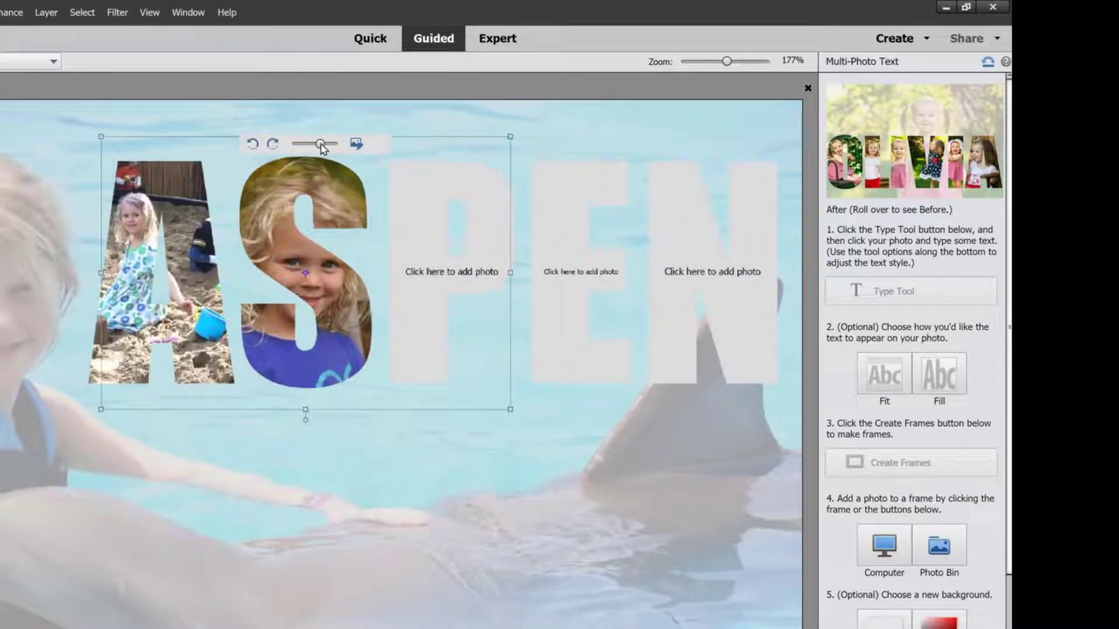
{"action": "left_click", "coordinate": [402, 145]}
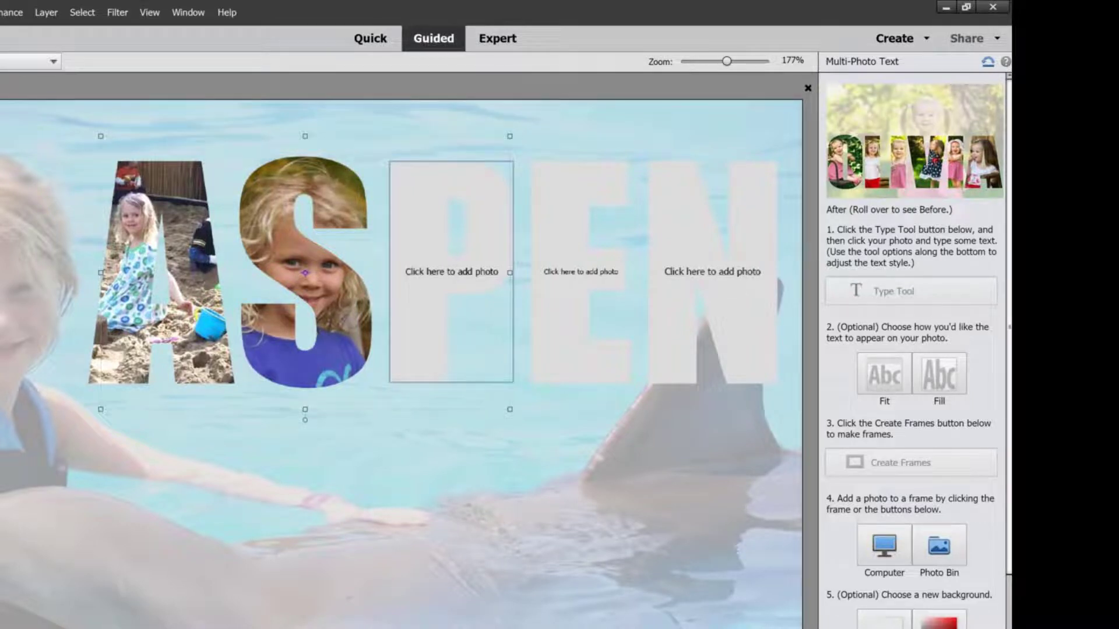
- Fill the letter P with the aspen3 photo, enlarged and shifted left so the girl's face sits in the letter's stem
{"action": "left_click", "coordinate": [451, 272]}
{"action": "left_click", "coordinate": [347, 115]}
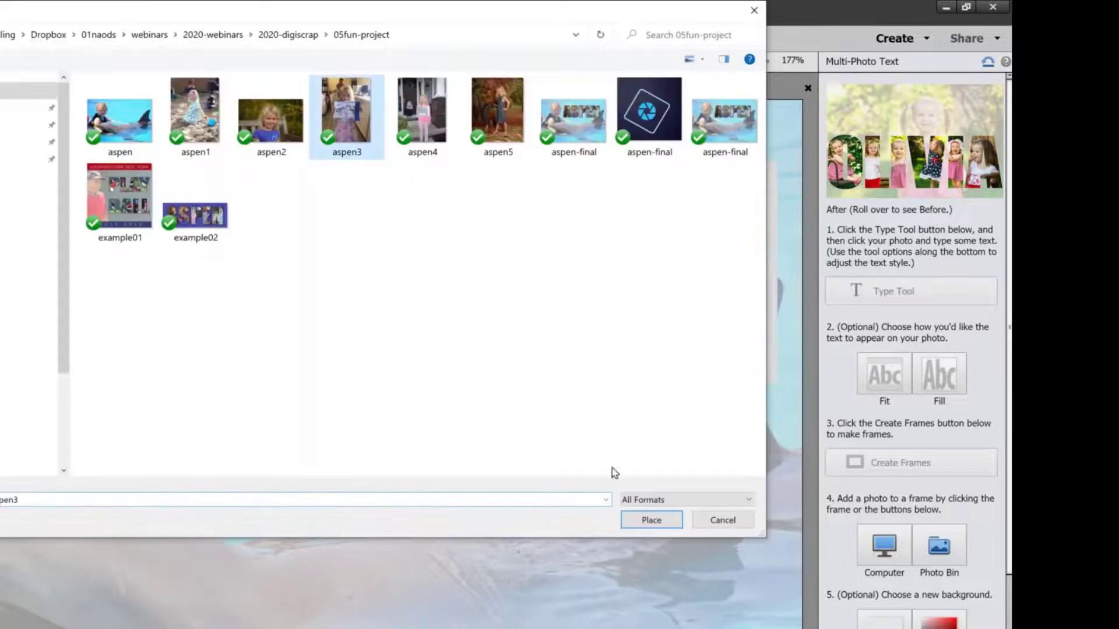
{"action": "left_click", "coordinate": [651, 520]}
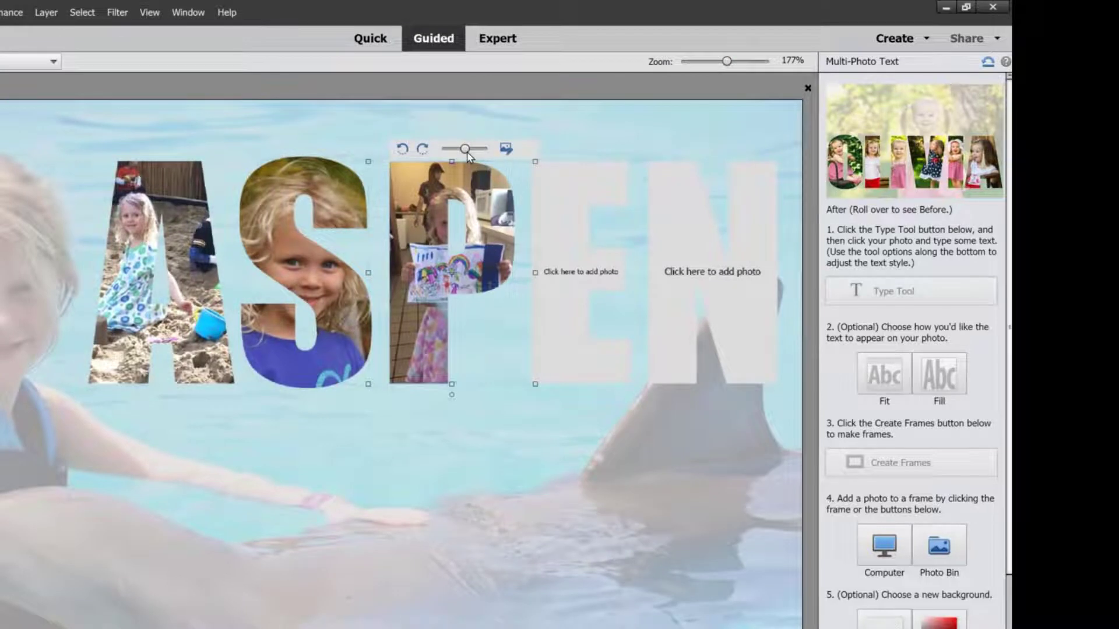
{"action": "left_click_drag", "start_coordinate": [466, 149], "coordinate": [473, 150]}
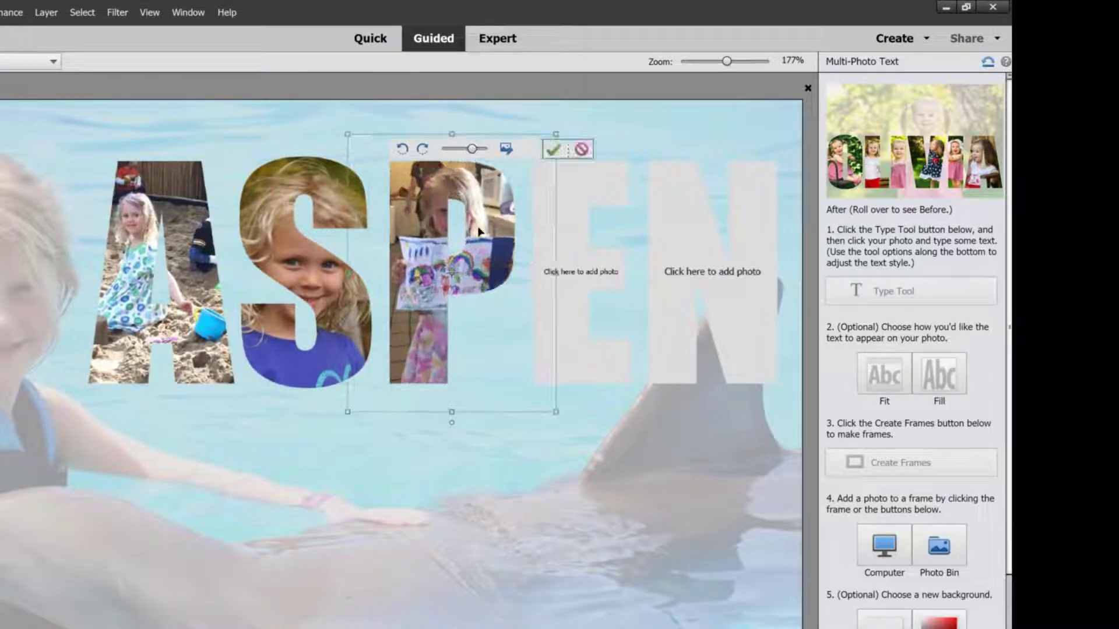
{"action": "left_click_drag", "start_coordinate": [477, 232], "coordinate": [459, 233]}
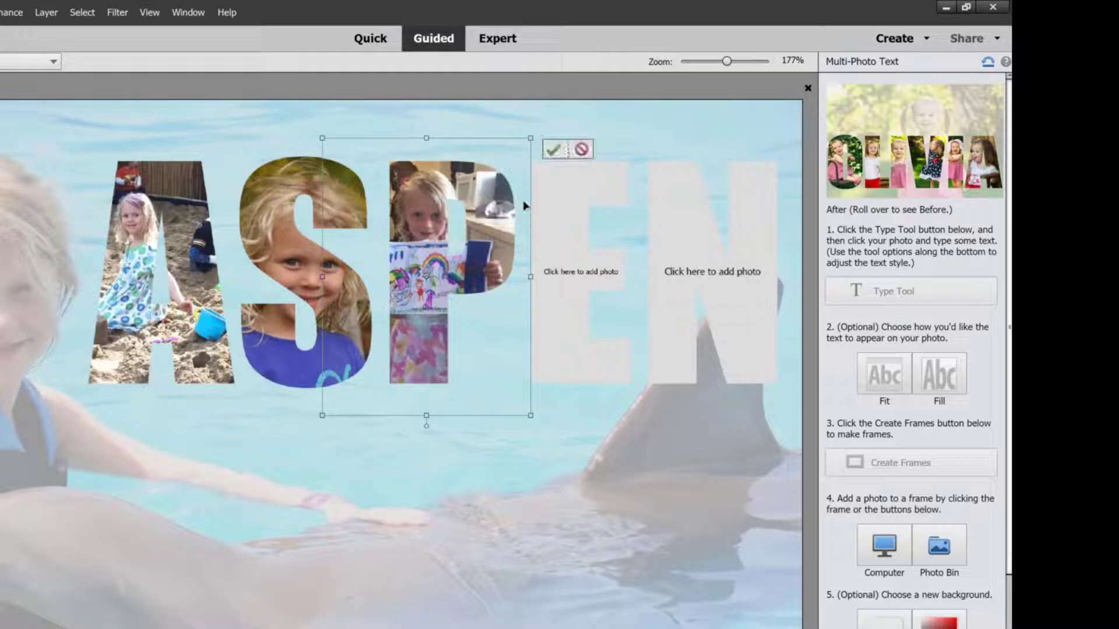
{"action": "left_click", "coordinate": [554, 152]}
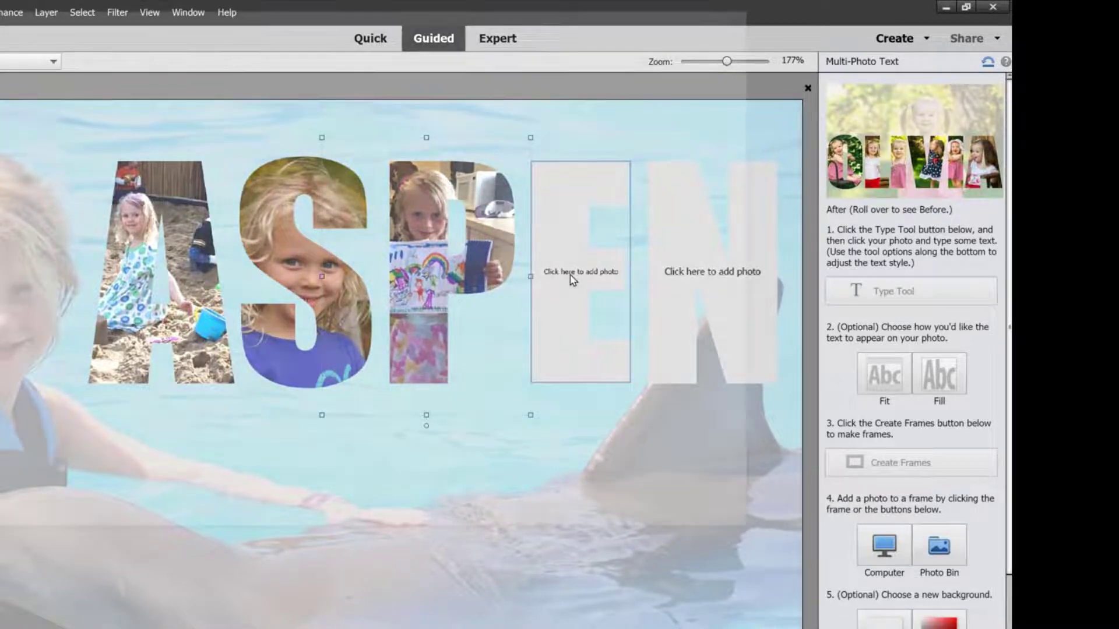
- Fill the letter E with the aspen4 photo, slightly enlarged and shifted left so the girl stands nearer the letter's stem
{"action": "left_click", "coordinate": [573, 278]}
{"action": "left_click", "coordinate": [422, 117]}
{"action": "left_click", "coordinate": [661, 524]}
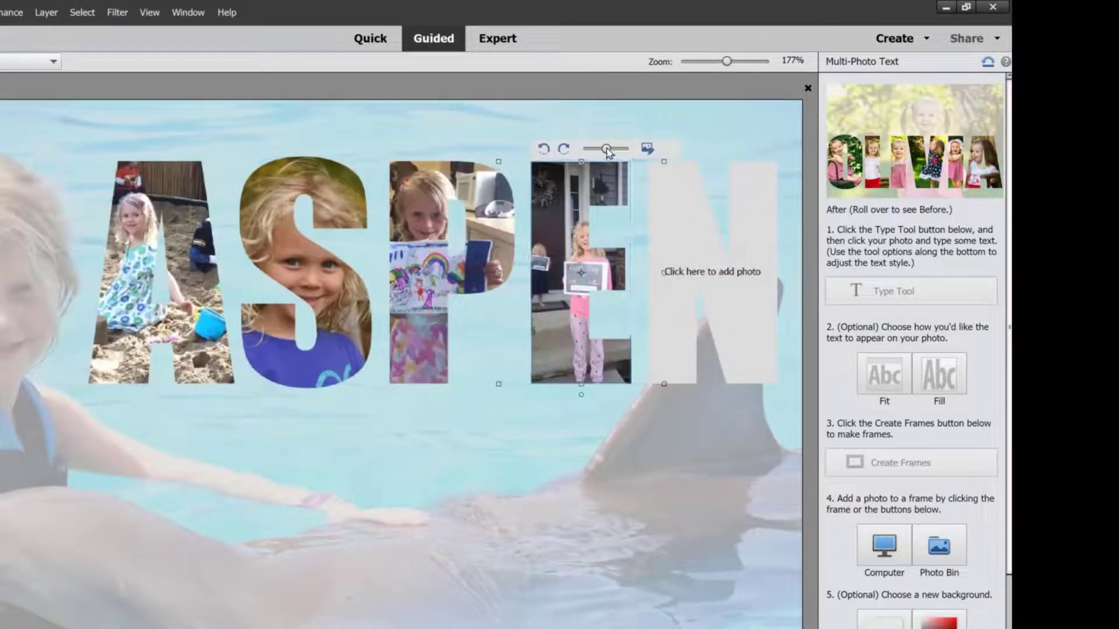
{"action": "left_click_drag", "start_coordinate": [607, 149], "coordinate": [613, 149]}
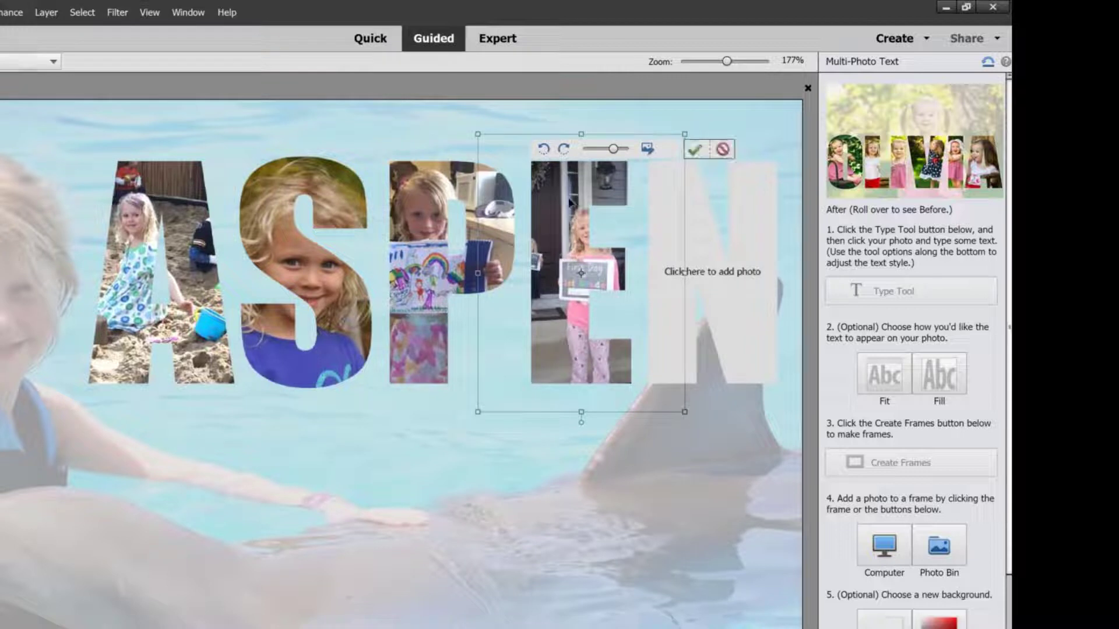
{"action": "left_click_drag", "start_coordinate": [570, 202], "coordinate": [550, 202]}
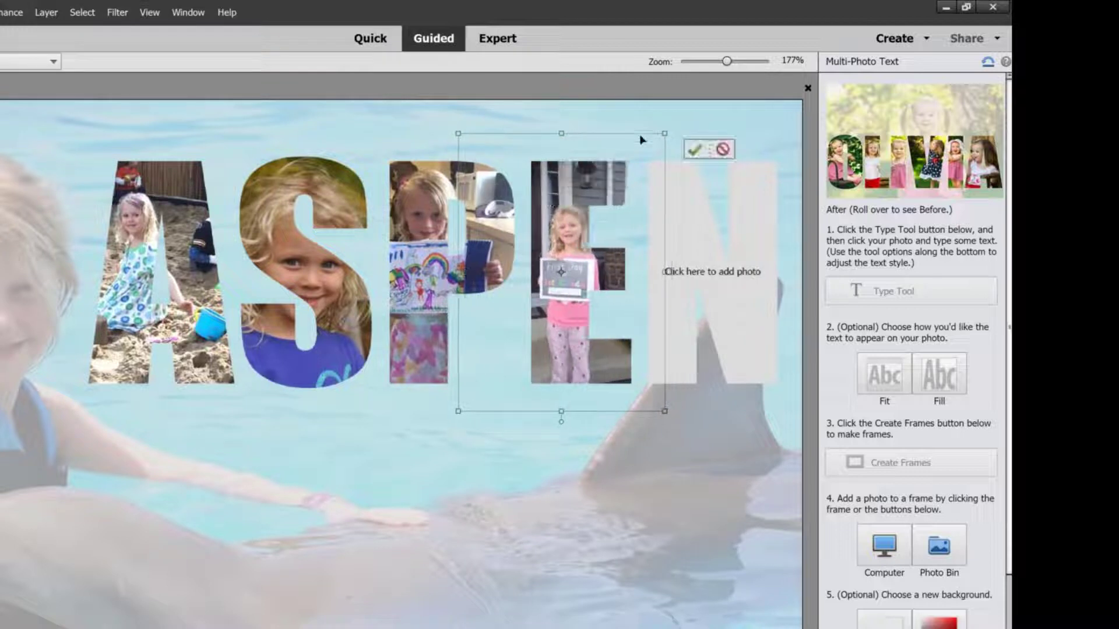
{"action": "left_click", "coordinate": [692, 151]}
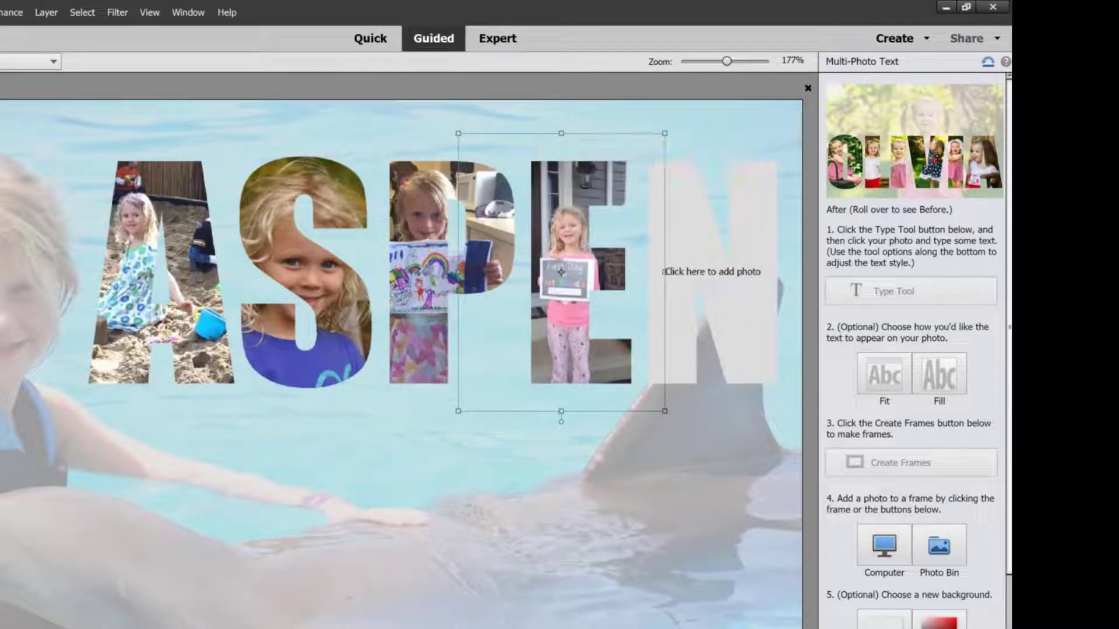
- Fill the letter N with the aspen5 photo, enlarged and moved right and slightly down so the girl fits in the right stroke
{"action": "left_click", "coordinate": [684, 276]}
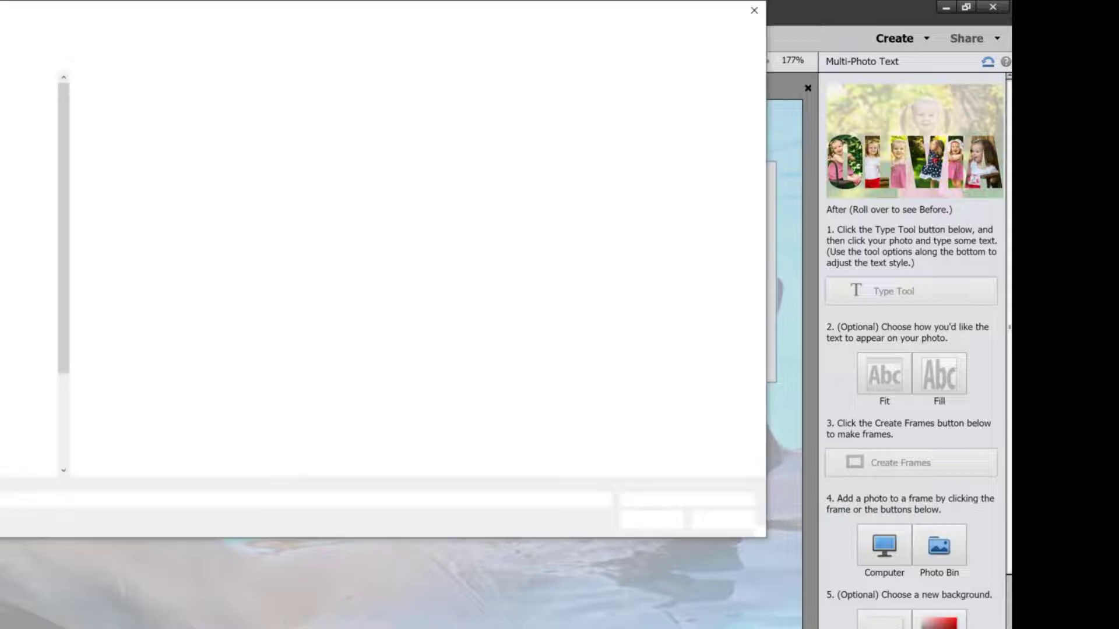
{"action": "left_click", "coordinate": [483, 128]}
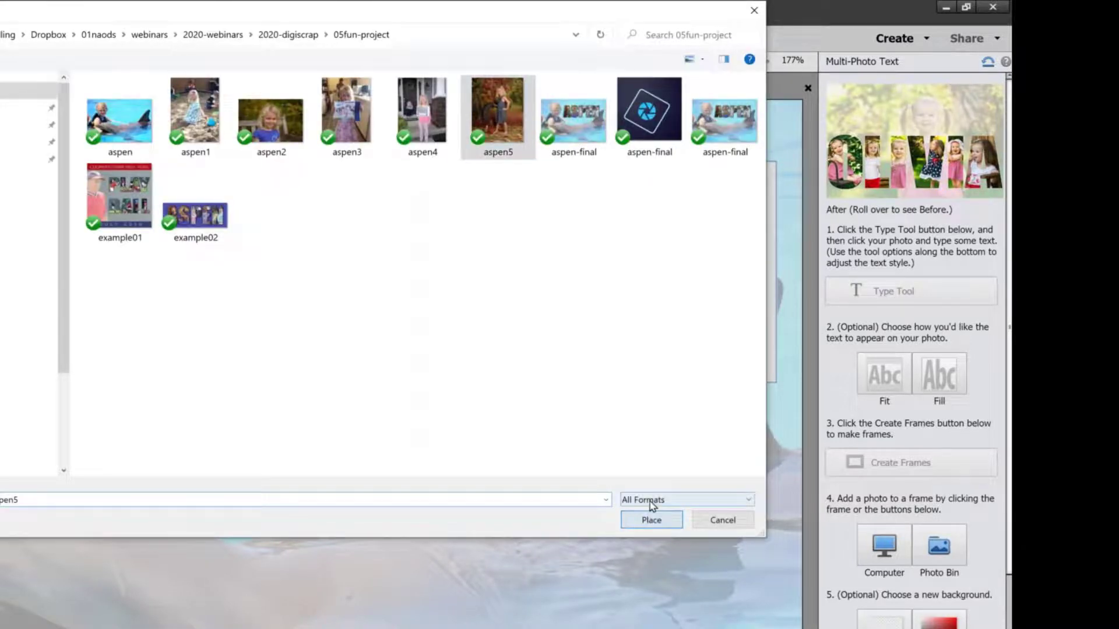
{"action": "left_click", "coordinate": [651, 519]}
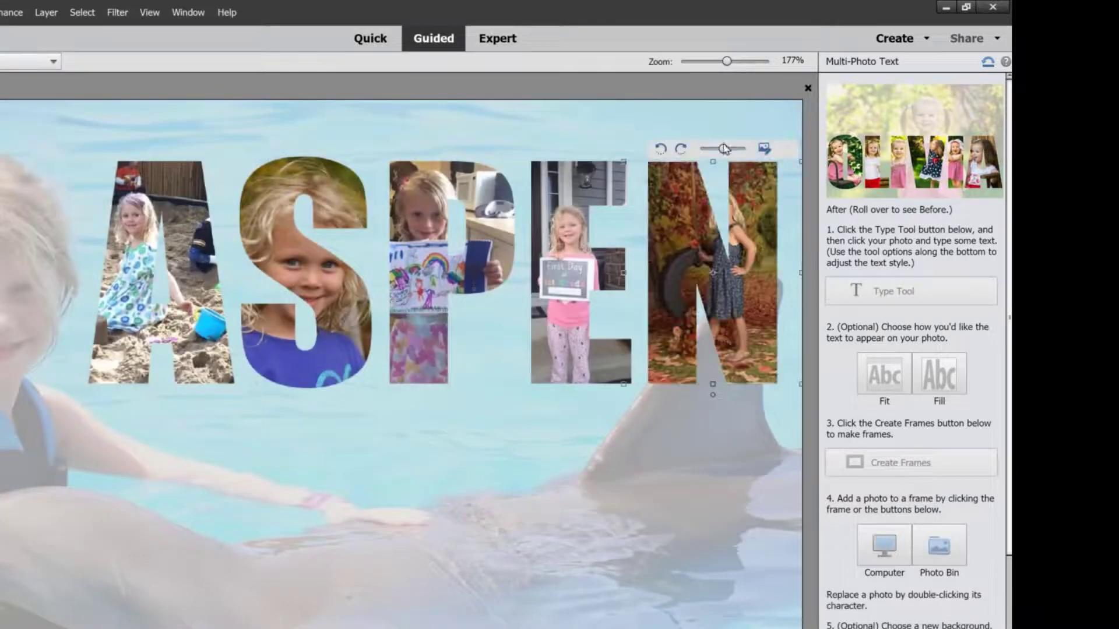
{"action": "left_click_drag", "start_coordinate": [724, 148], "coordinate": [732, 149]}
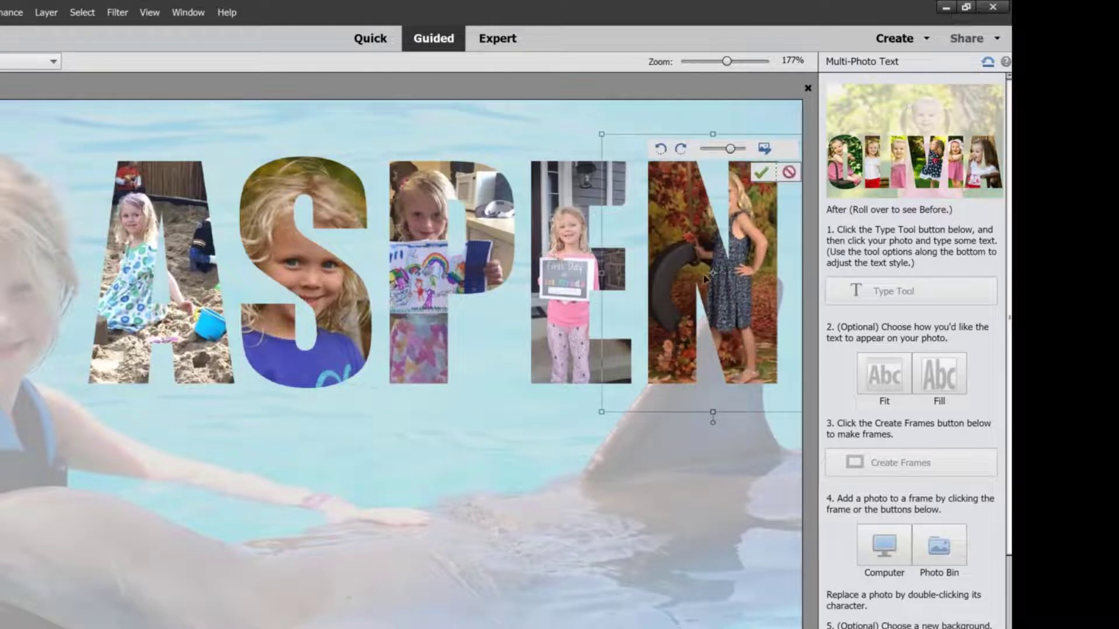
{"action": "left_click_drag", "start_coordinate": [704, 274], "coordinate": [728, 286]}
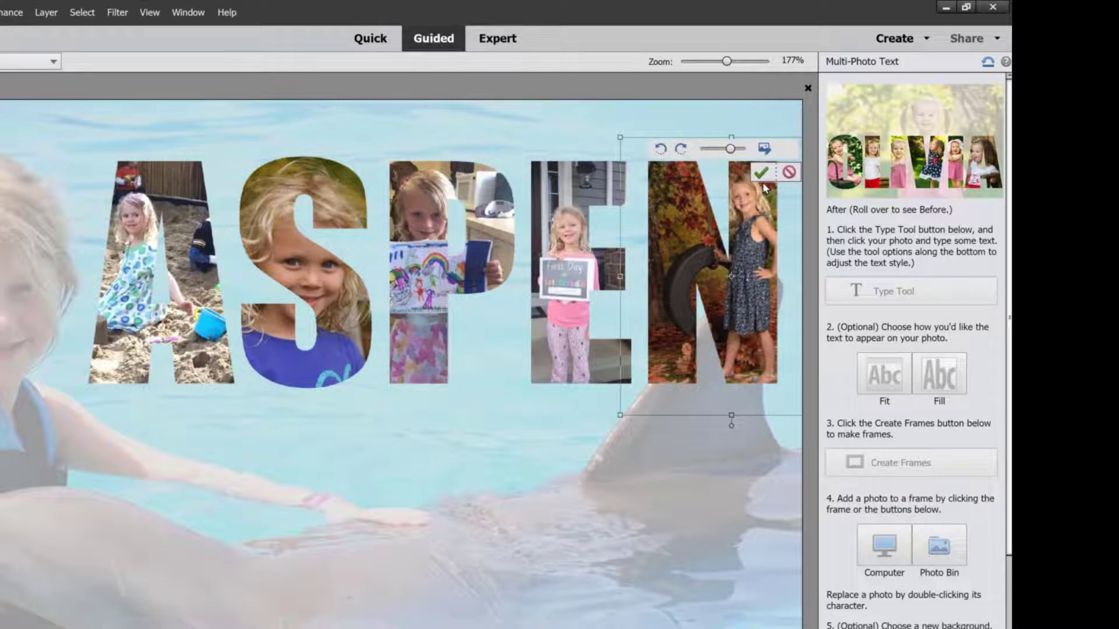
{"action": "left_click", "coordinate": [762, 173]}
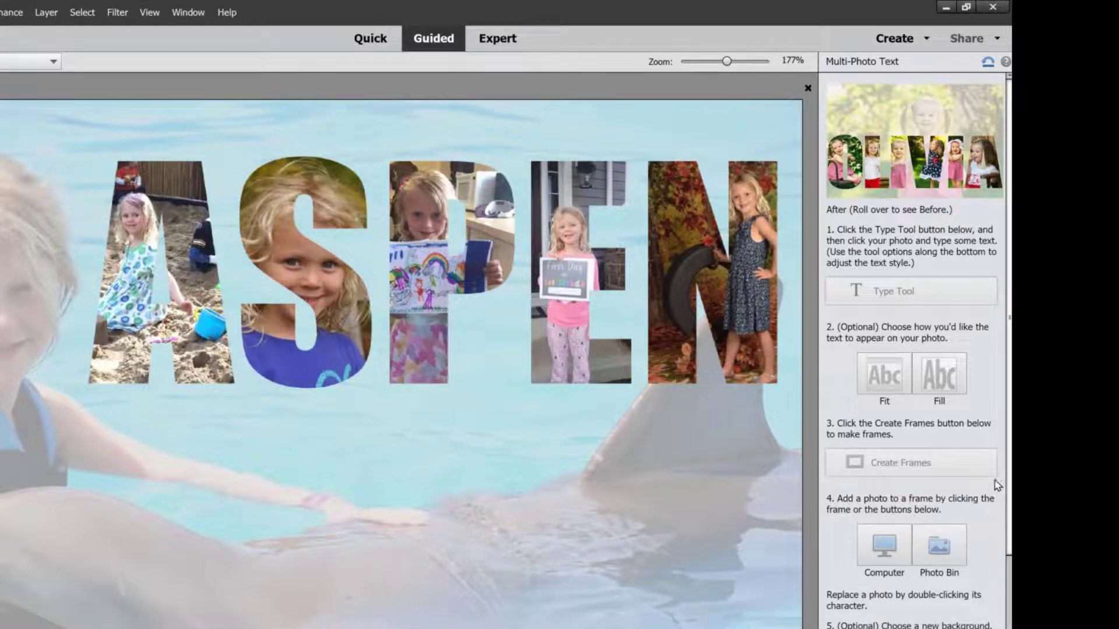
- Give the photo-filled letters a bevel, drop shadow and dark stroke using one of the preset intensities
{"action": "scroll", "coordinate": [913, 350], "scroll_direction": "down", "scroll_amount": 3}
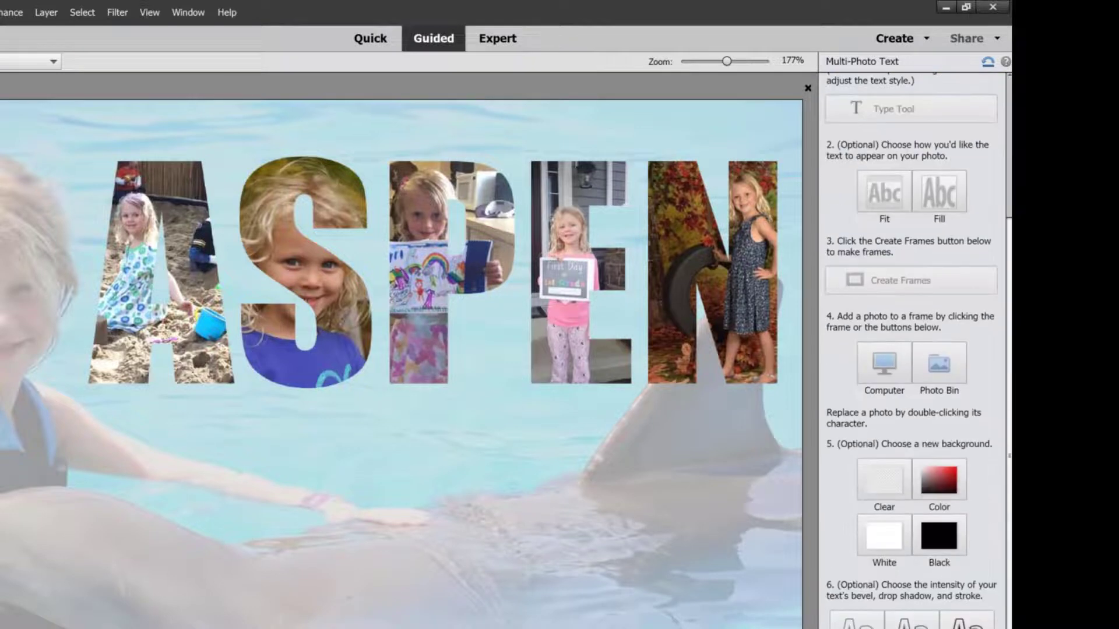
{"action": "left_click", "coordinate": [856, 620]}
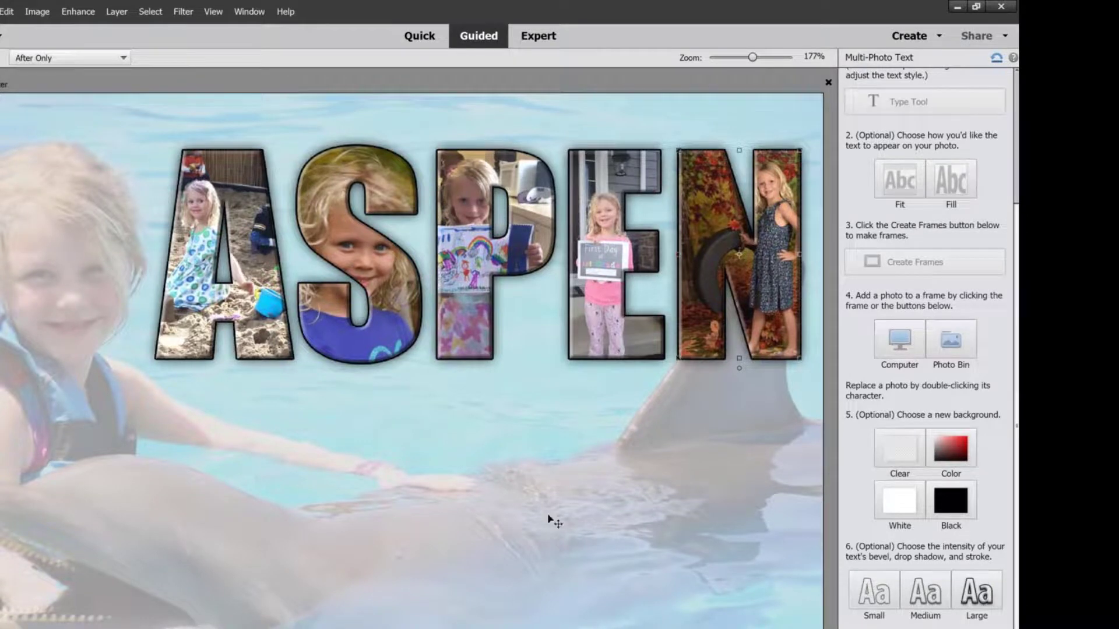
{"action": "scroll", "coordinate": [462, 472], "scroll_direction": "down", "scroll_amount": 3}
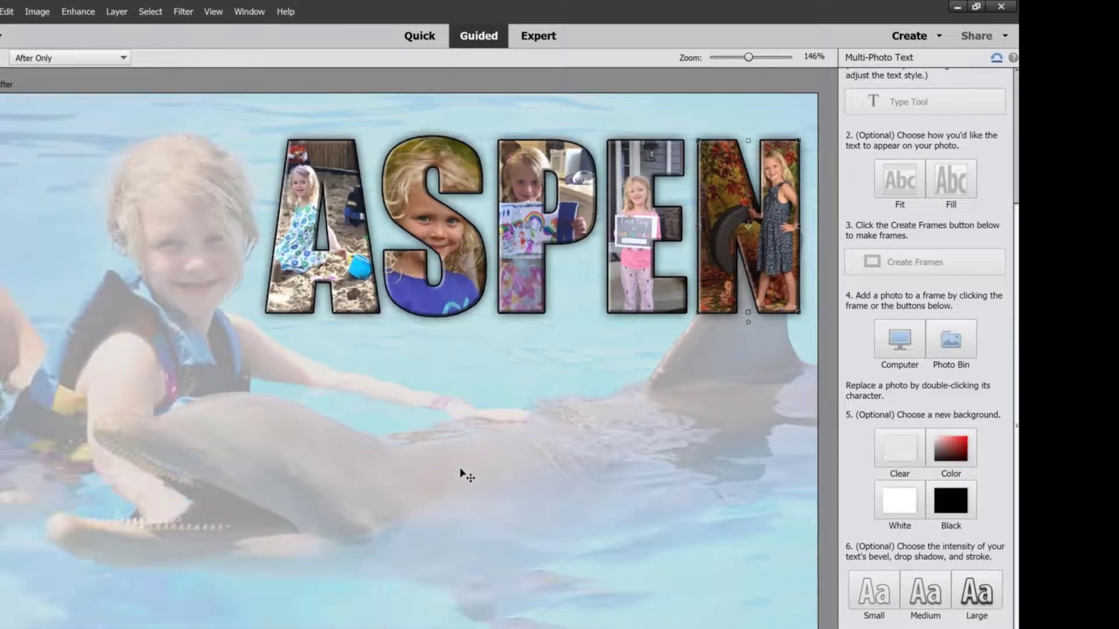
{"action": "scroll", "coordinate": [462, 471], "scroll_direction": "down", "scroll_amount": 1}
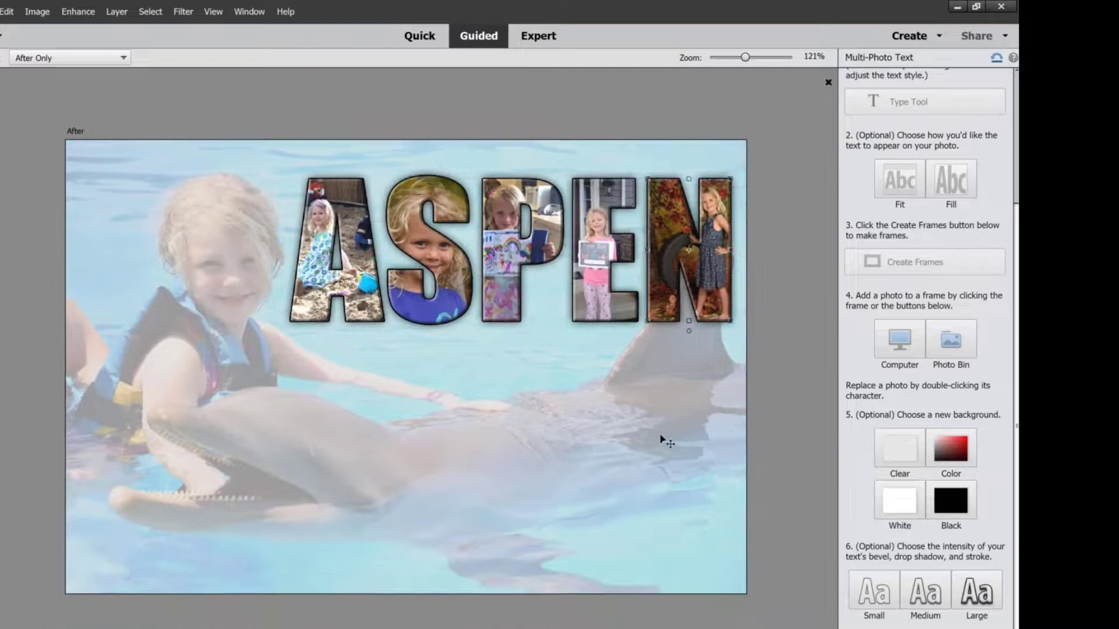
- Replace the dolphin photo background with a solid blue sampled from the girl's shirt in the letter S
{"action": "left_click", "coordinate": [953, 458]}
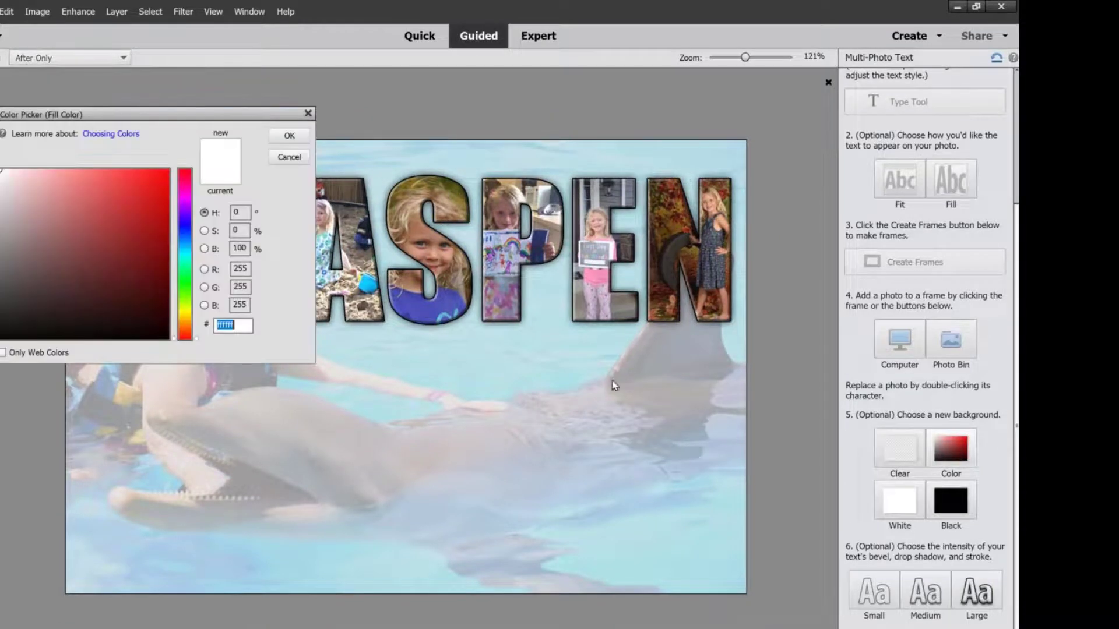
{"action": "left_click", "coordinate": [430, 310]}
{"action": "left_click", "coordinate": [289, 135]}
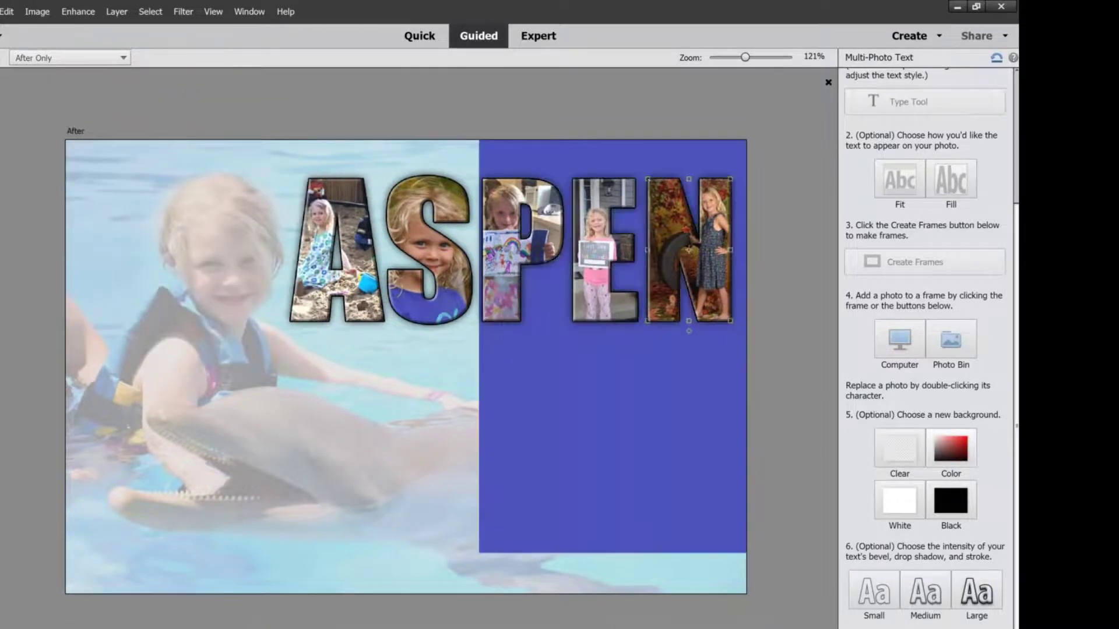
- Switch to Expert mode, saving the guided edit, and crop the image to a narrow blue margin around the five letters
{"action": "left_click", "coordinate": [535, 33]}
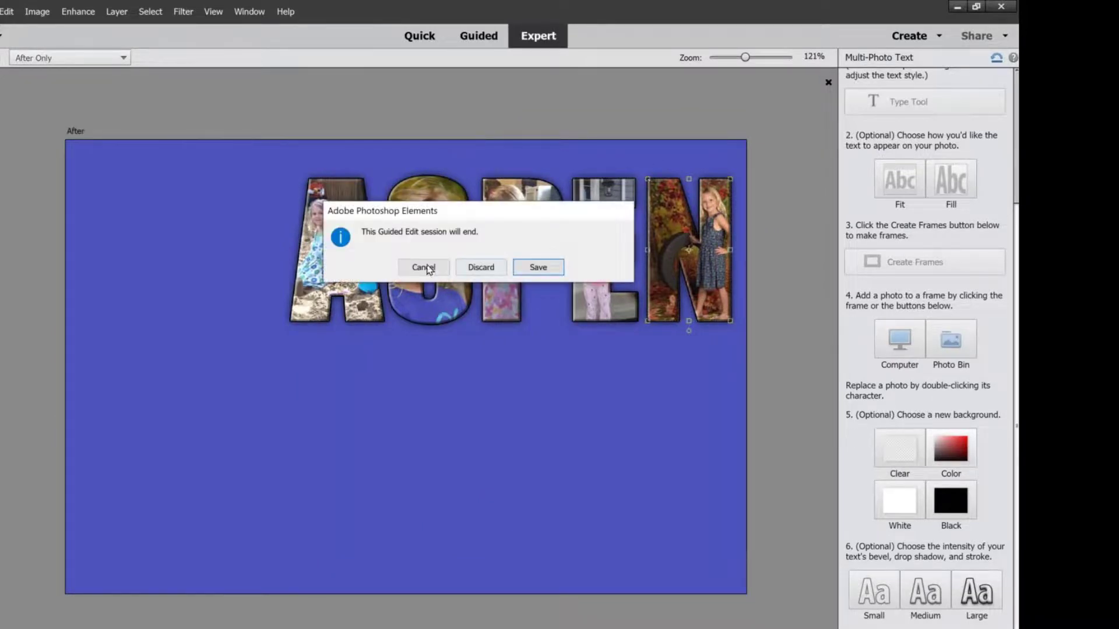
{"action": "left_click", "coordinate": [531, 268]}
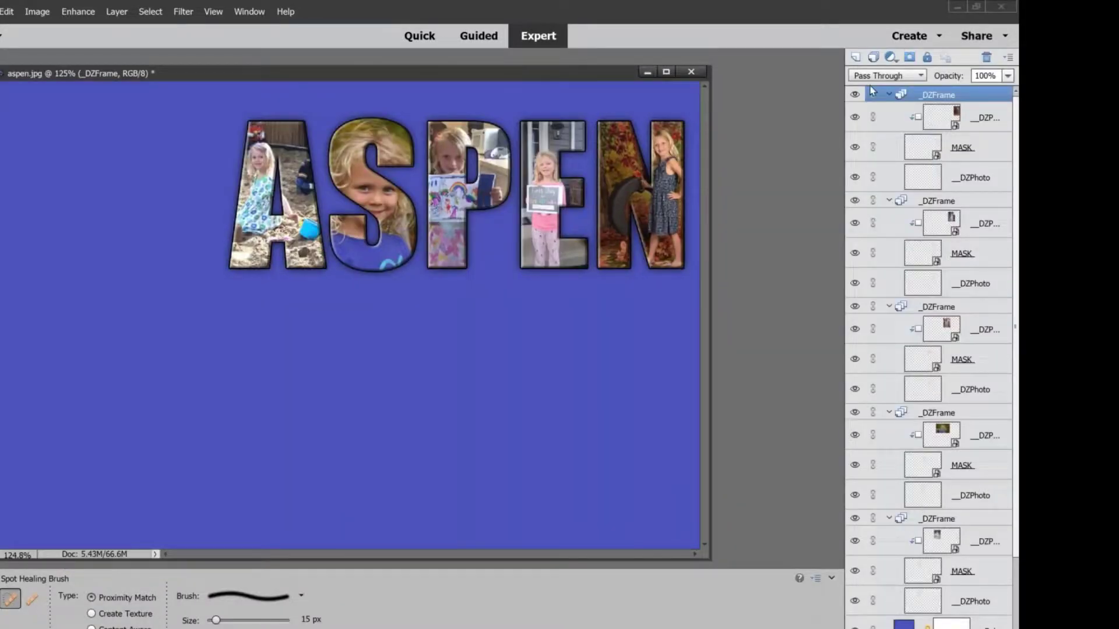
{"action": "key", "text": "c"}
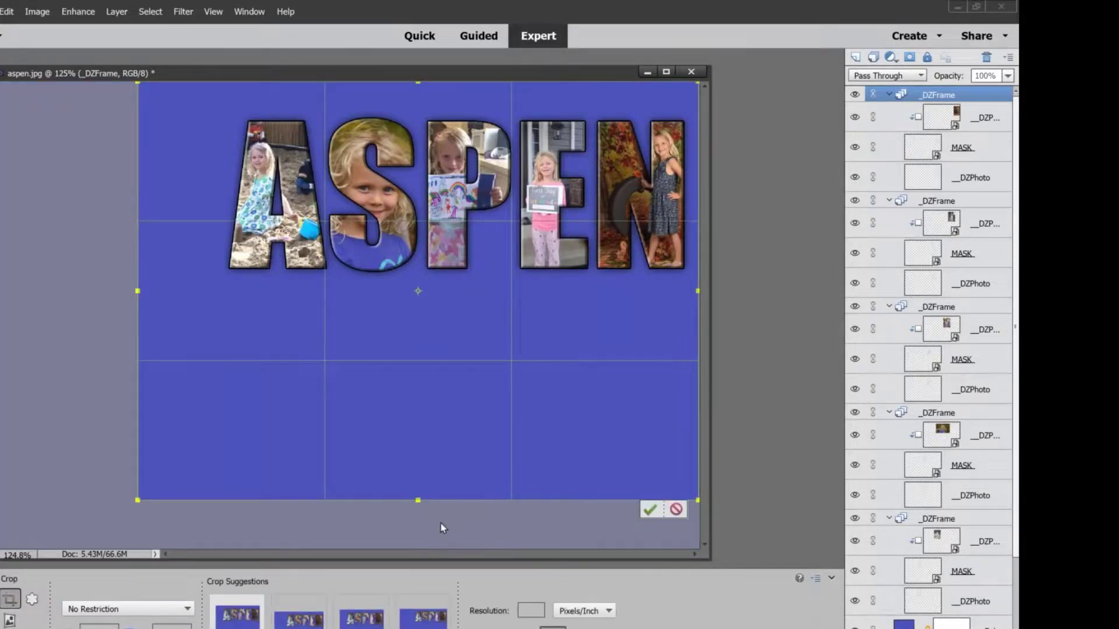
{"action": "left_click_drag", "start_coordinate": [420, 472], "coordinate": [420, 295]}
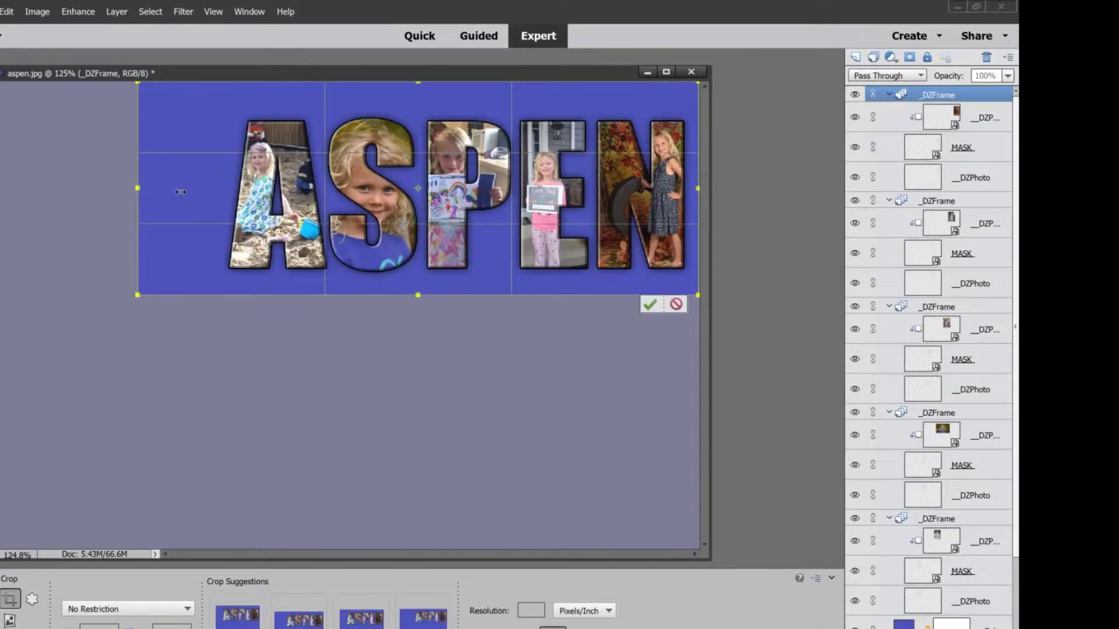
{"action": "left_click_drag", "start_coordinate": [181, 191], "coordinate": [213, 187]}
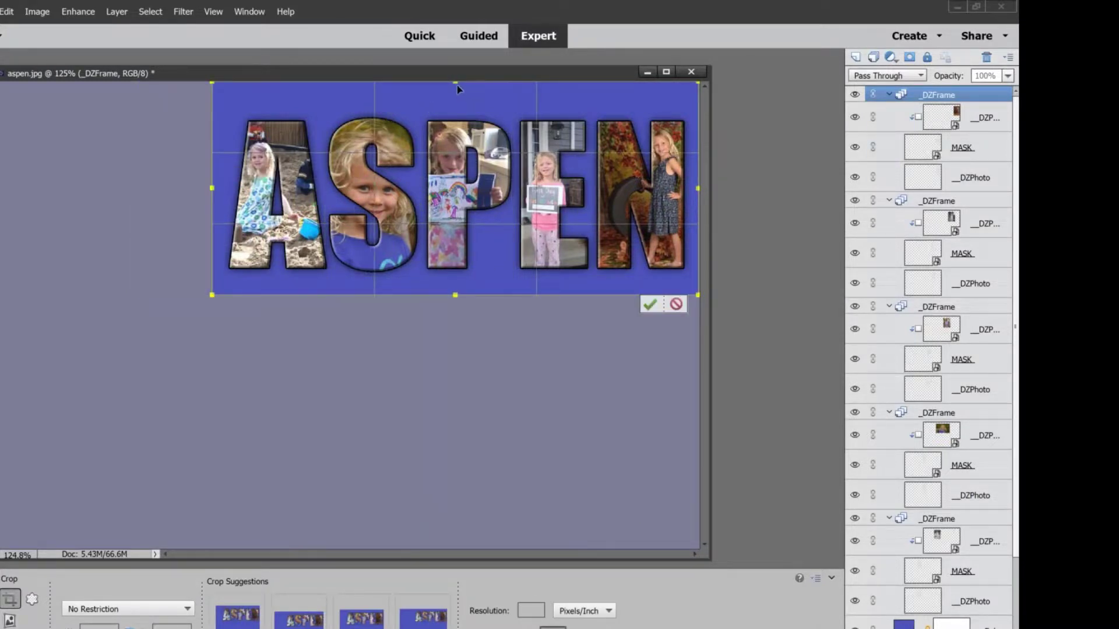
{"action": "left_click_drag", "start_coordinate": [456, 85], "coordinate": [457, 95]}
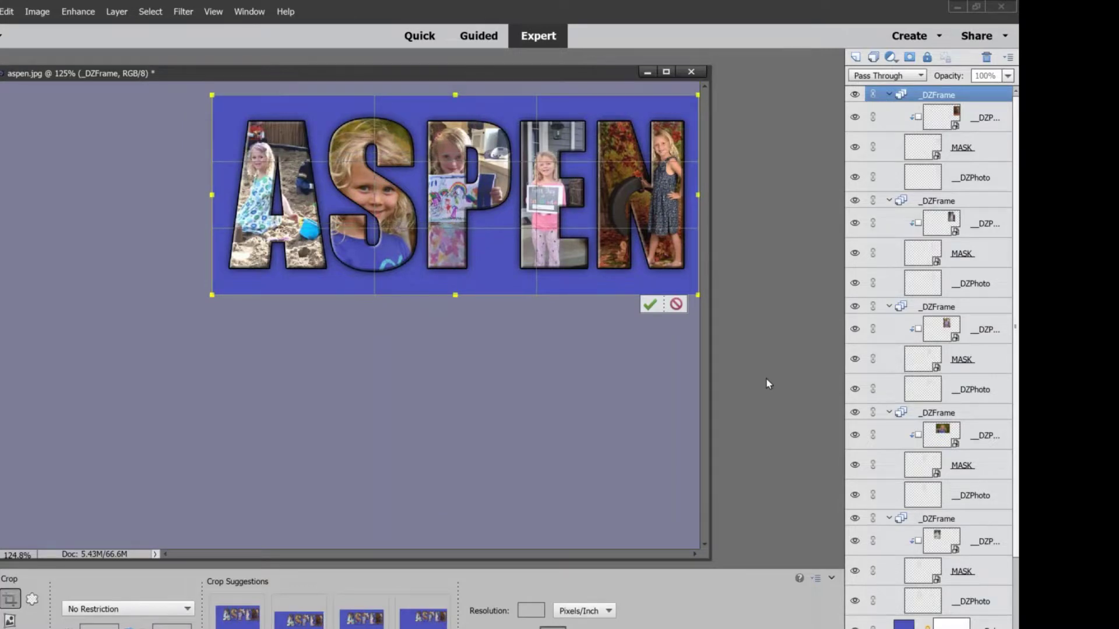
{"action": "left_click", "coordinate": [650, 305]}
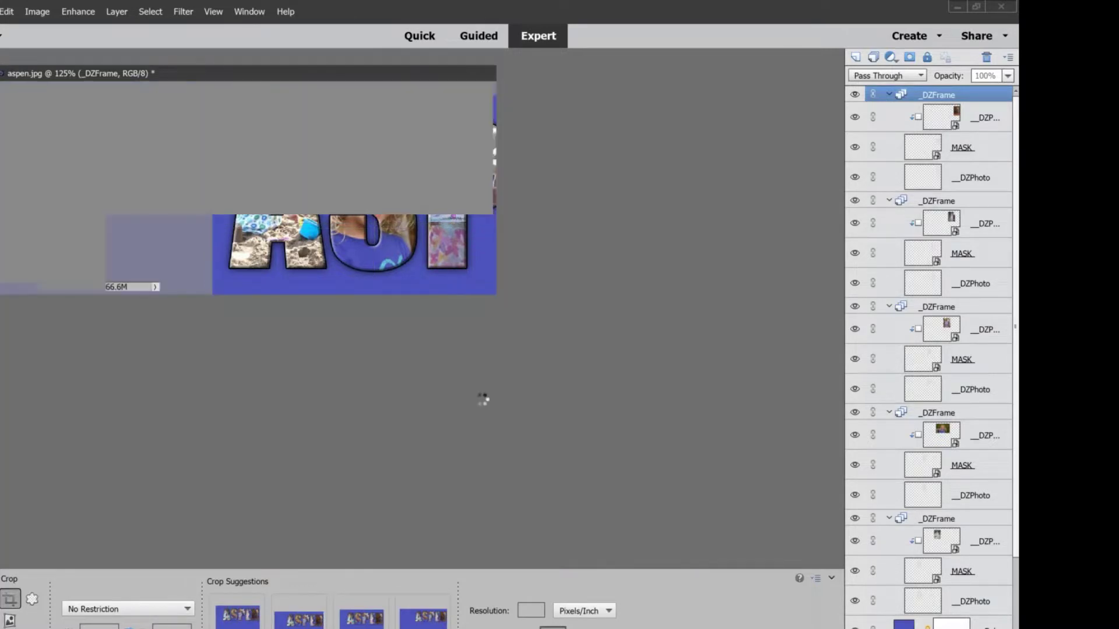